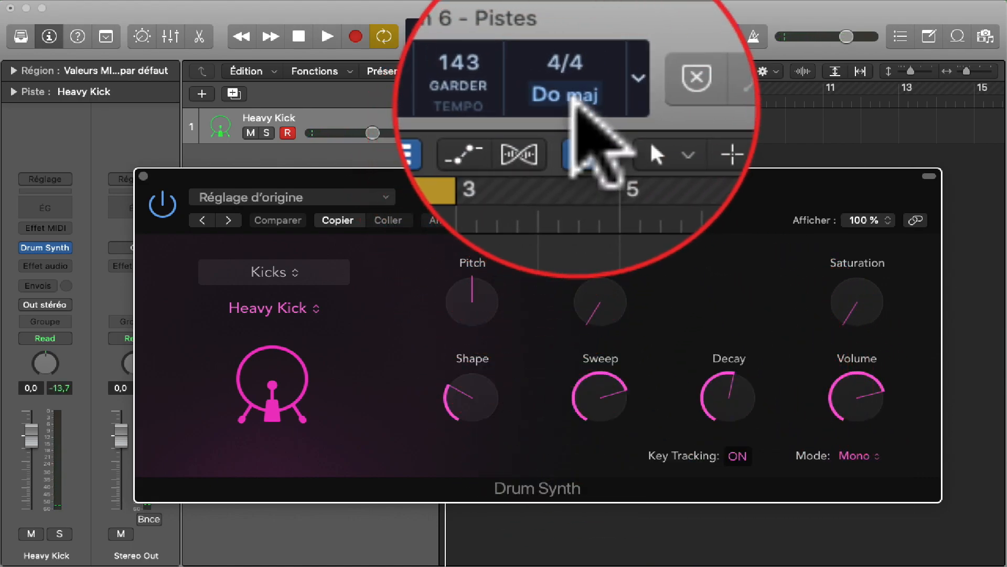
pyautogui.click(582, 48)
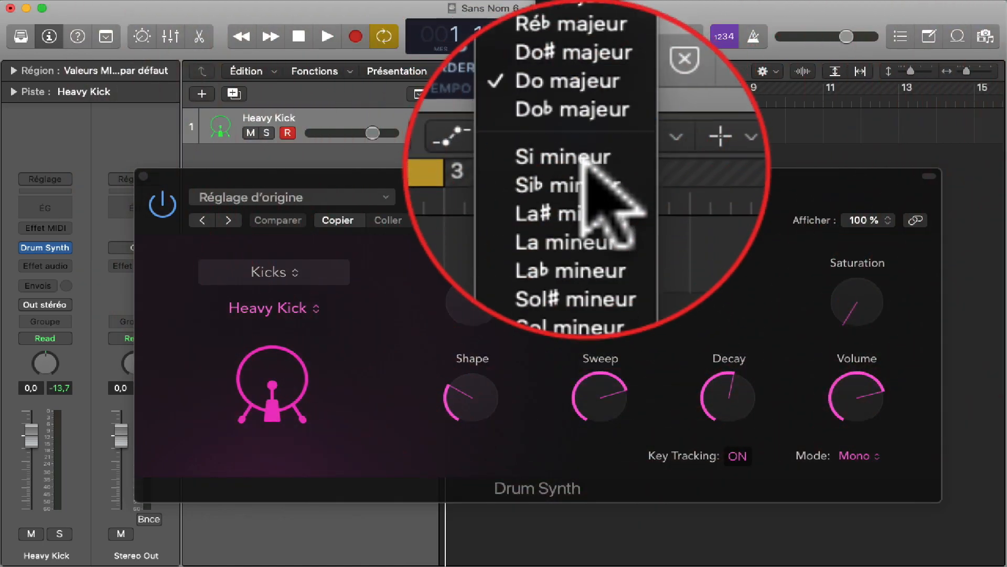
pyautogui.click(666, 250)
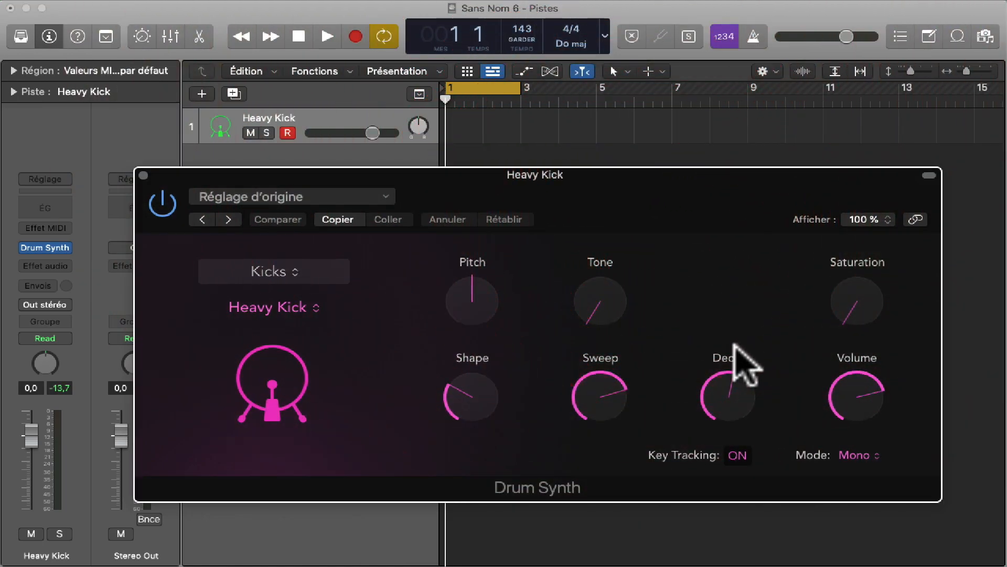
# Step: Try raising the Pitch of the Heavy Kick to 4, and reset it to 0
pyautogui.moveTo(475, 305)
pyautogui.moveTo(470, 303); pyautogui.dragTo(470, 299)
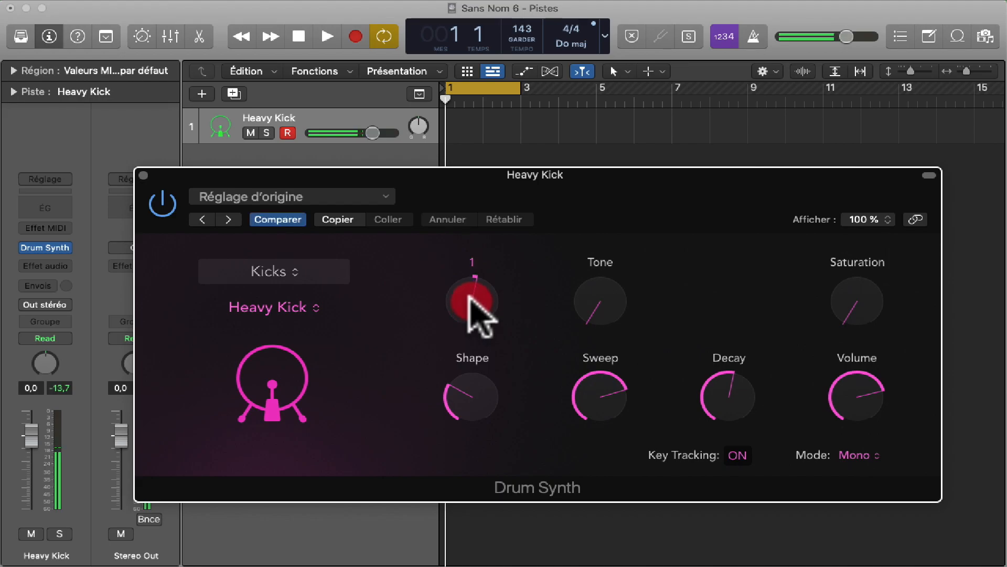
pyautogui.moveTo(469, 235); pyautogui.dragTo(467, 282)
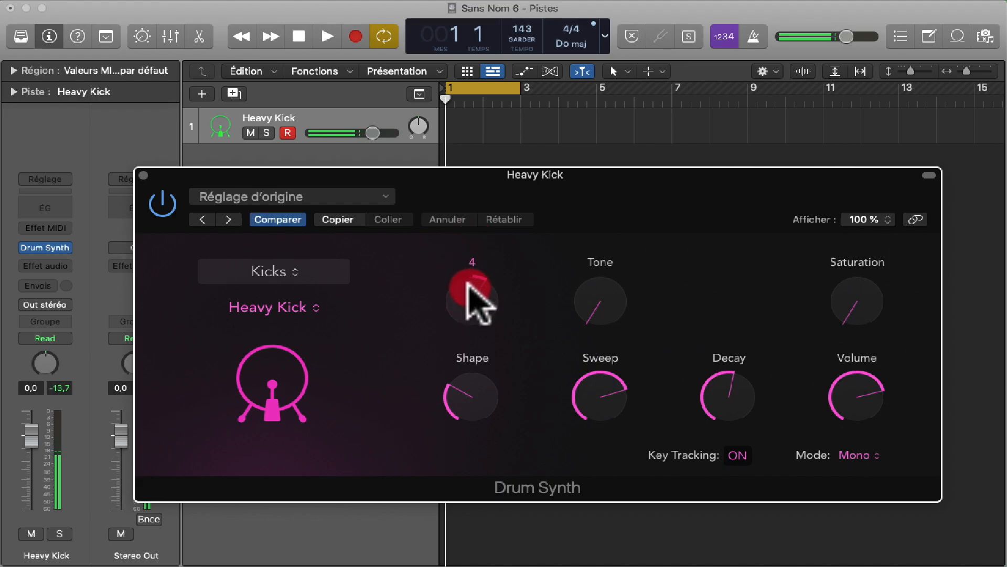
pyautogui.click(471, 299)
# Step: Check the drum categories, try the Tight Kick sound, and return to Heavy Kick
pyautogui.click(274, 271)
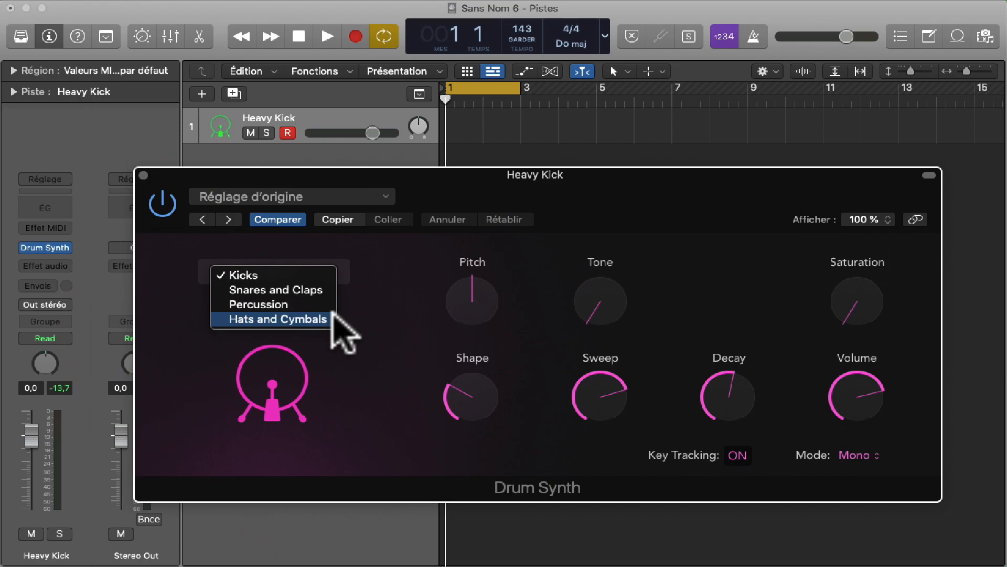
pyautogui.click(384, 312)
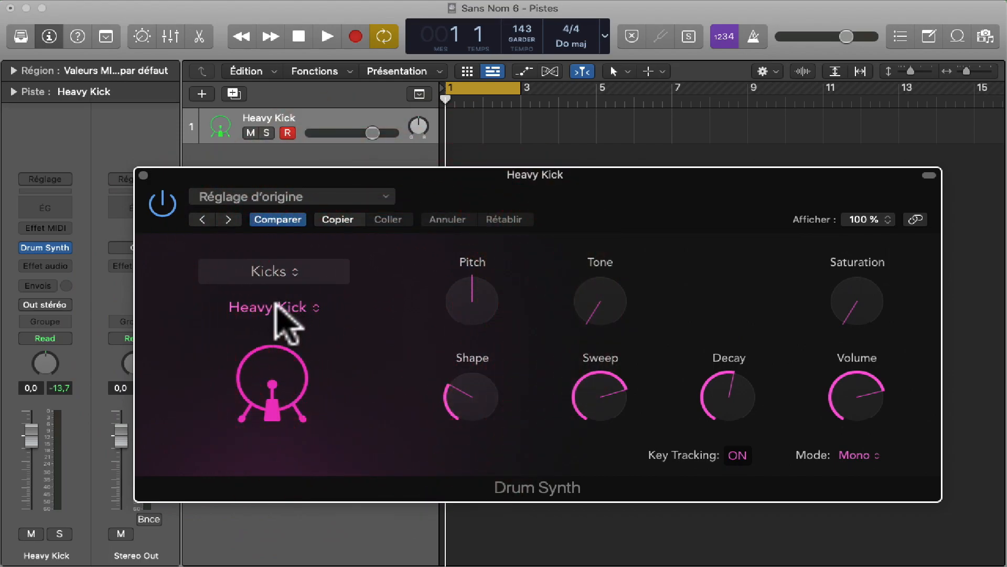
pyautogui.click(288, 315)
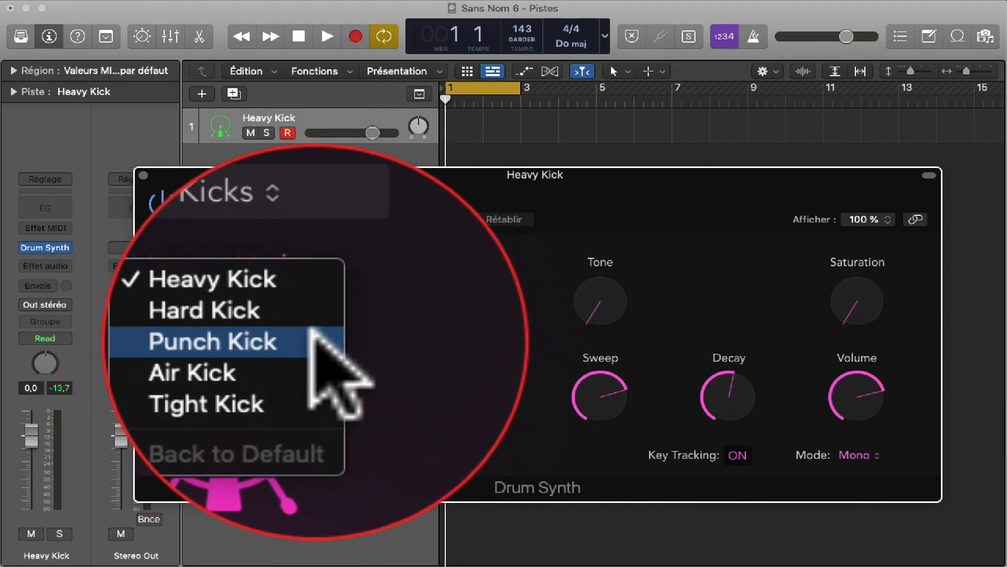
pyautogui.click(317, 326)
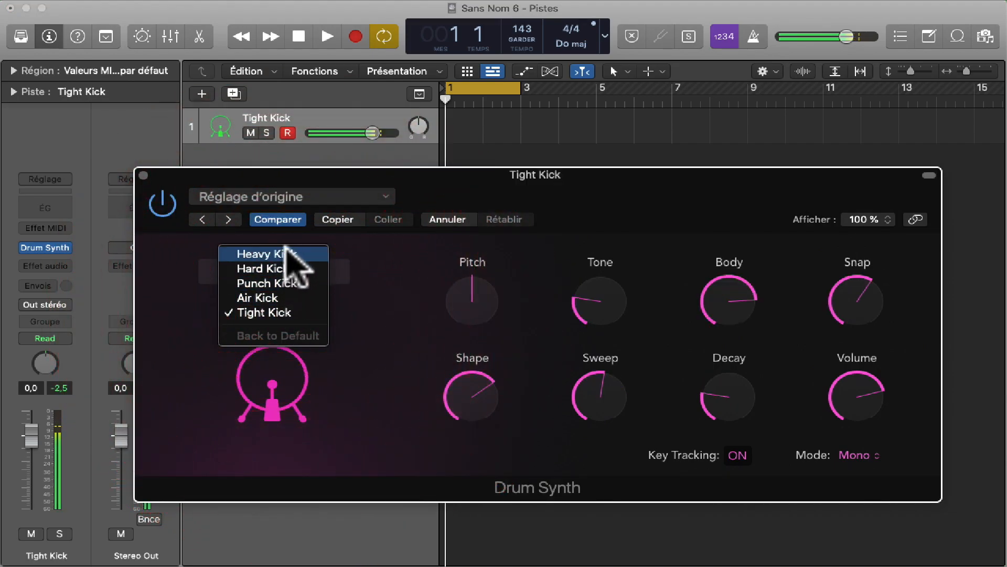
pyautogui.click(292, 263)
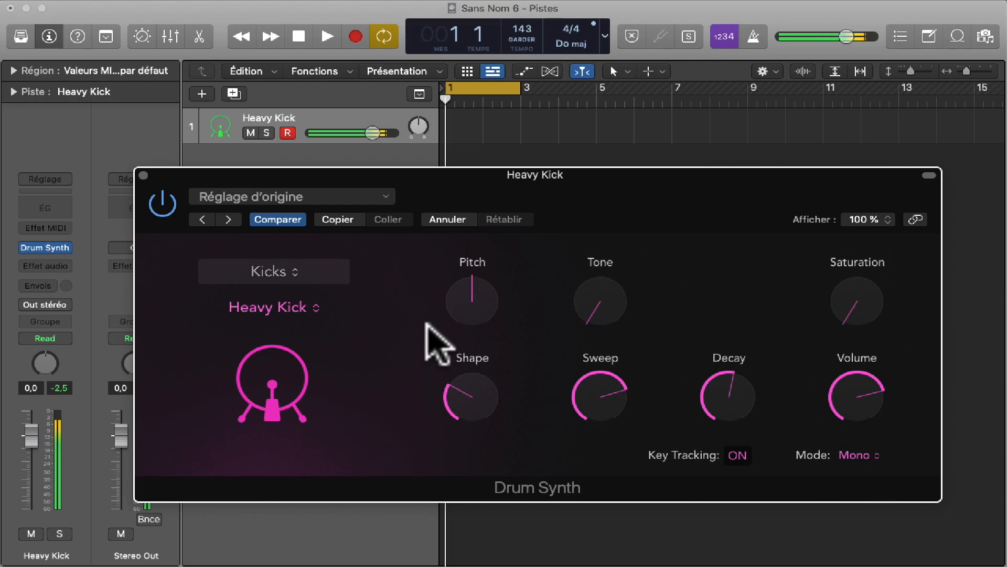
# Step: Audition Hard Kick, Punch Kick, Air Kick and Tight Kick in turn, and go back to Heavy Kick
pyautogui.click(315, 309)
pyautogui.click(297, 324)
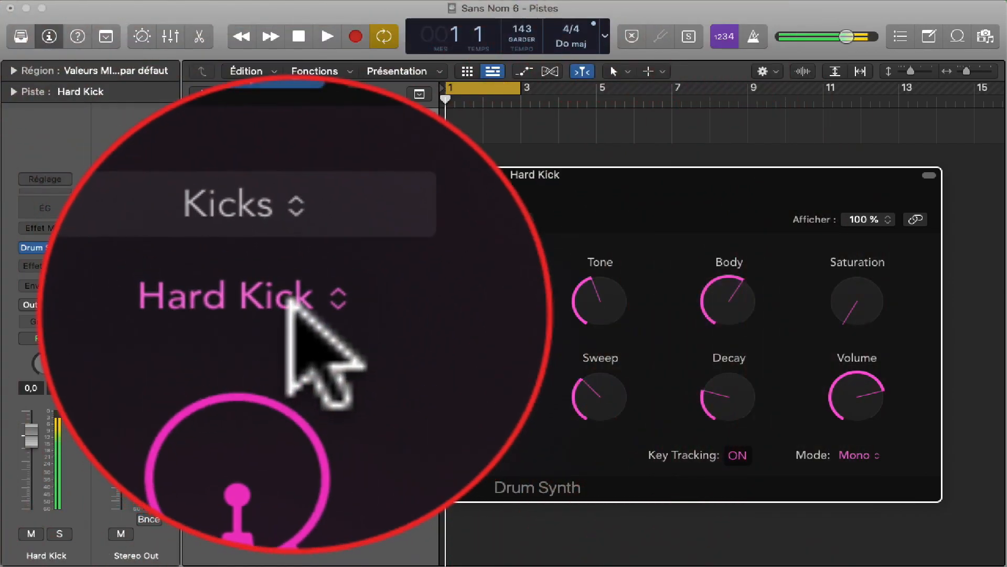
pyautogui.click(292, 304)
pyautogui.click(300, 290)
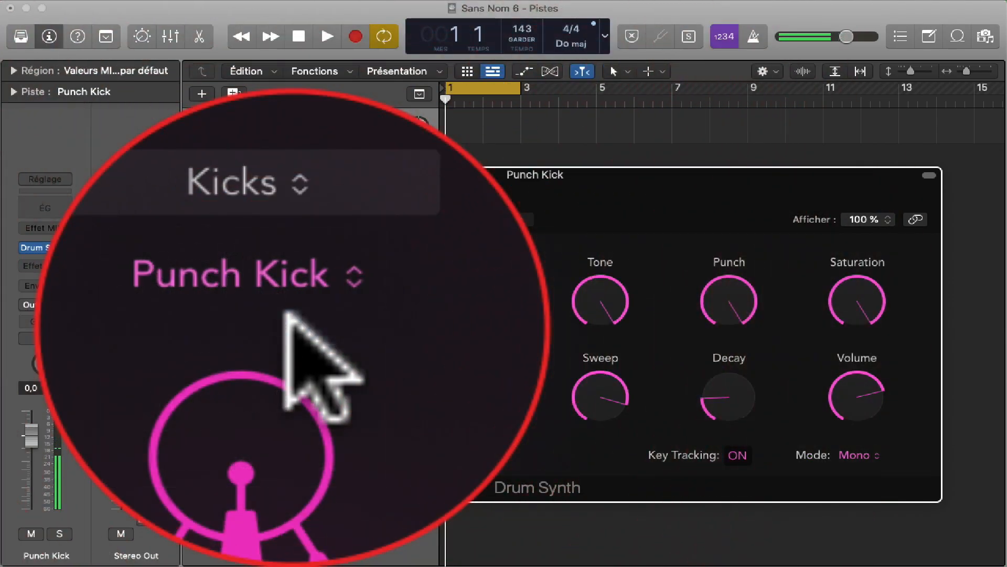
pyautogui.click(288, 313)
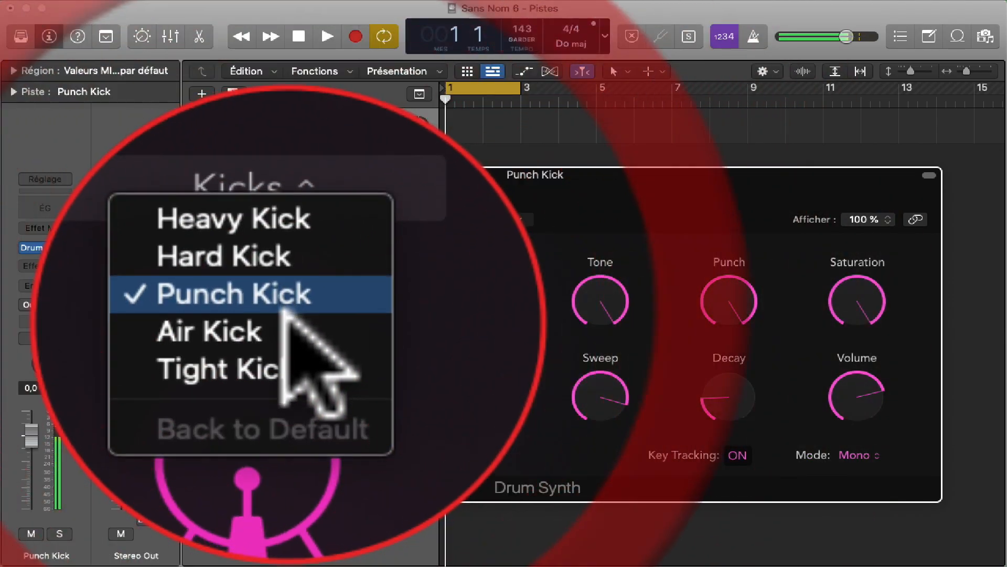
pyautogui.click(286, 321)
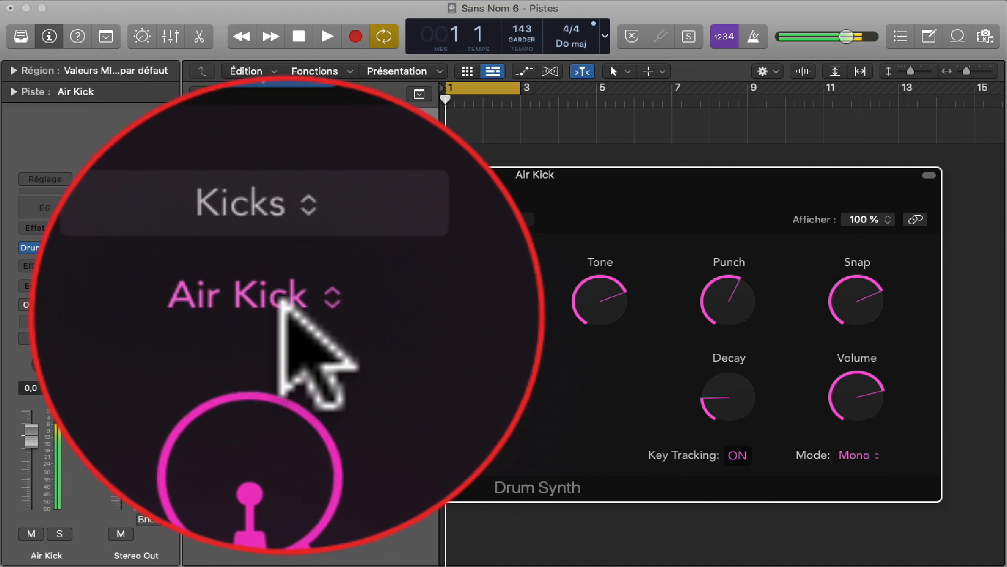
pyautogui.click(288, 315)
pyautogui.click(283, 315)
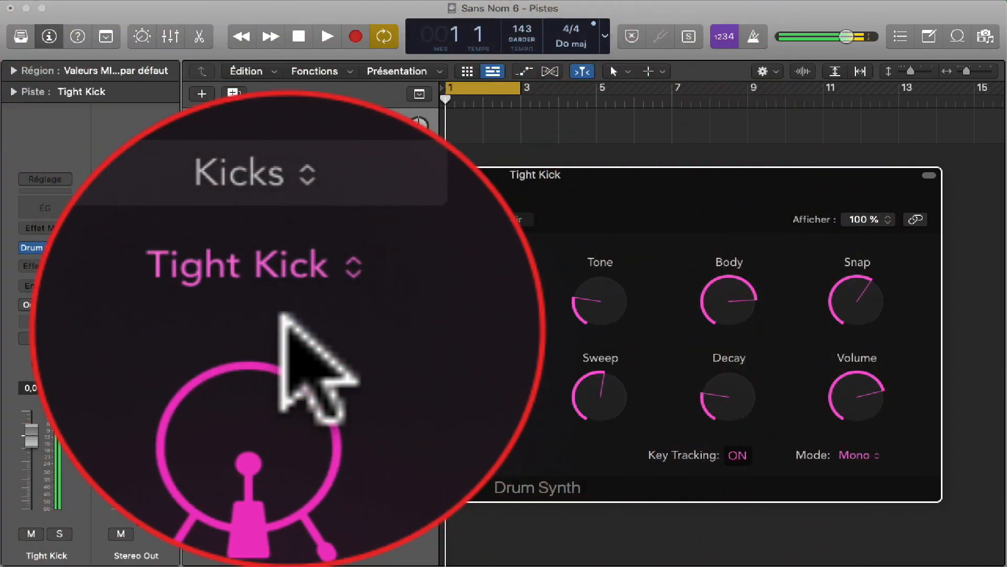
pyautogui.click(294, 316)
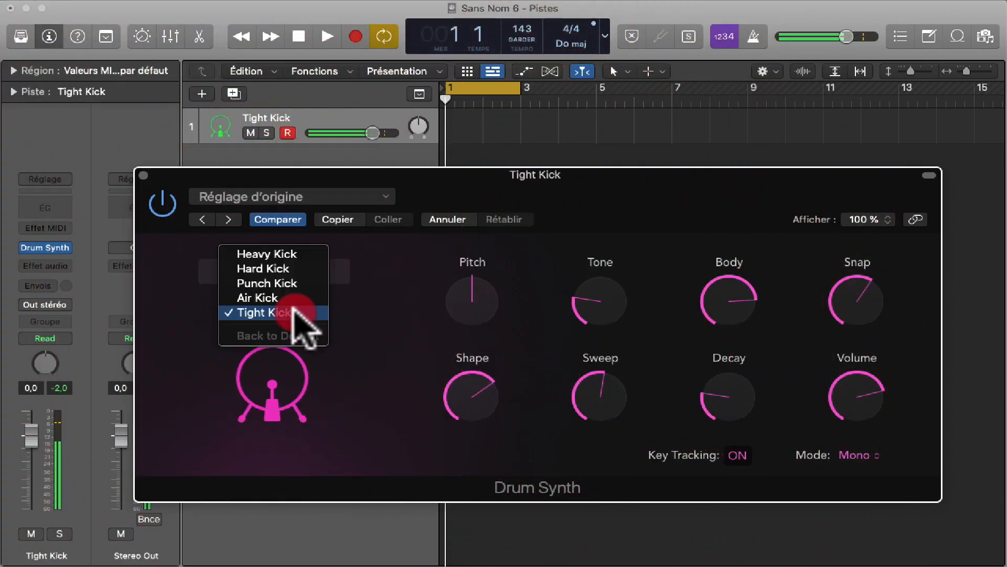
pyautogui.click(288, 256)
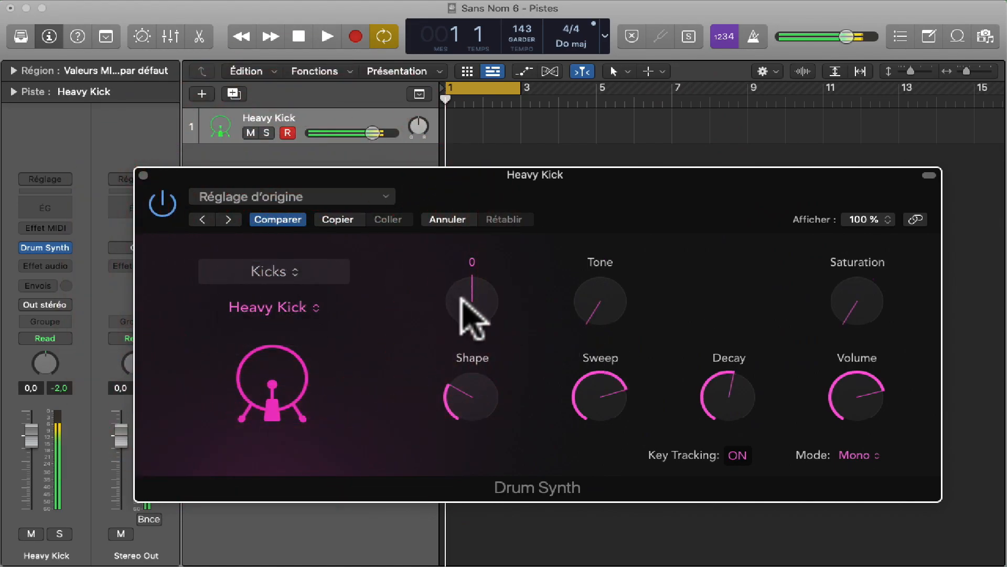
# Step: Try a lower Pitch and a higher Tone on the Heavy Kick, resetting Pitch to 0 and Tone to its minimum
pyautogui.moveTo(462, 298); pyautogui.dragTo(471, 394)
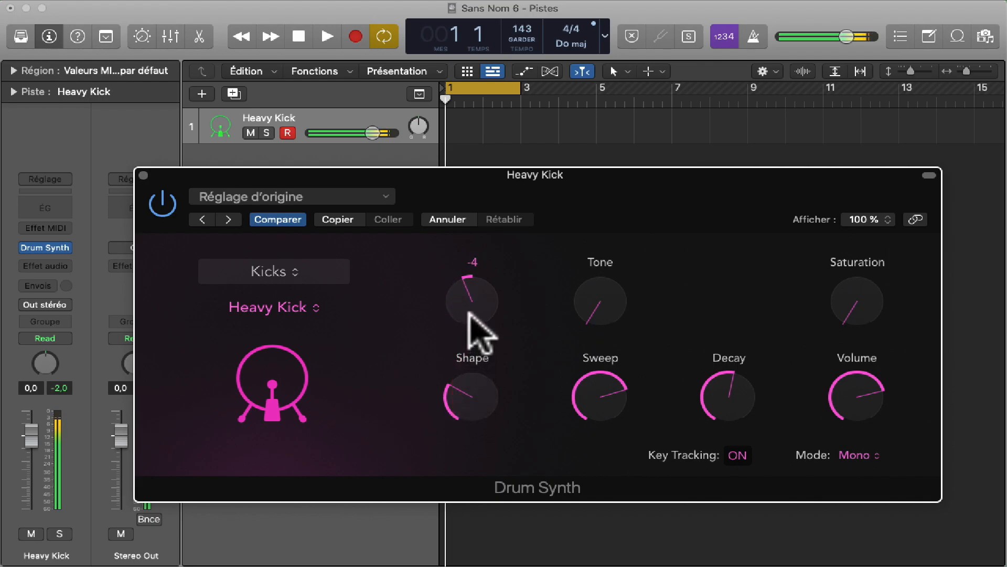
pyautogui.moveTo(470, 303); pyautogui.dragTo(483, 314)
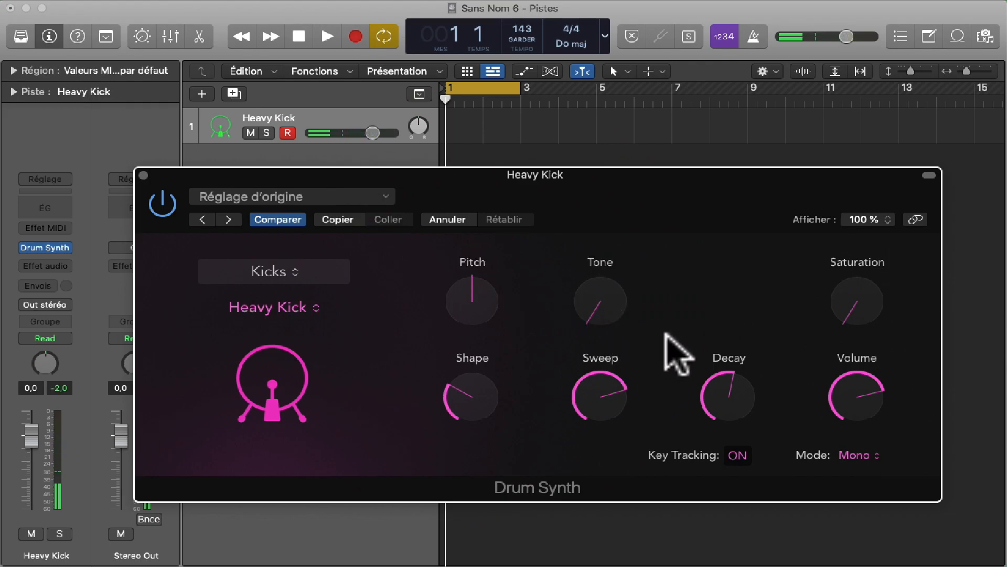
pyautogui.moveTo(607, 315)
pyautogui.mouseDown()
pyautogui.moveTo(603, 234)
pyautogui.moveTo(630, 99)
pyautogui.mouseUp()
pyautogui.moveTo(609, 299); pyautogui.dragTo(610, 527)
pyautogui.click(599, 310)
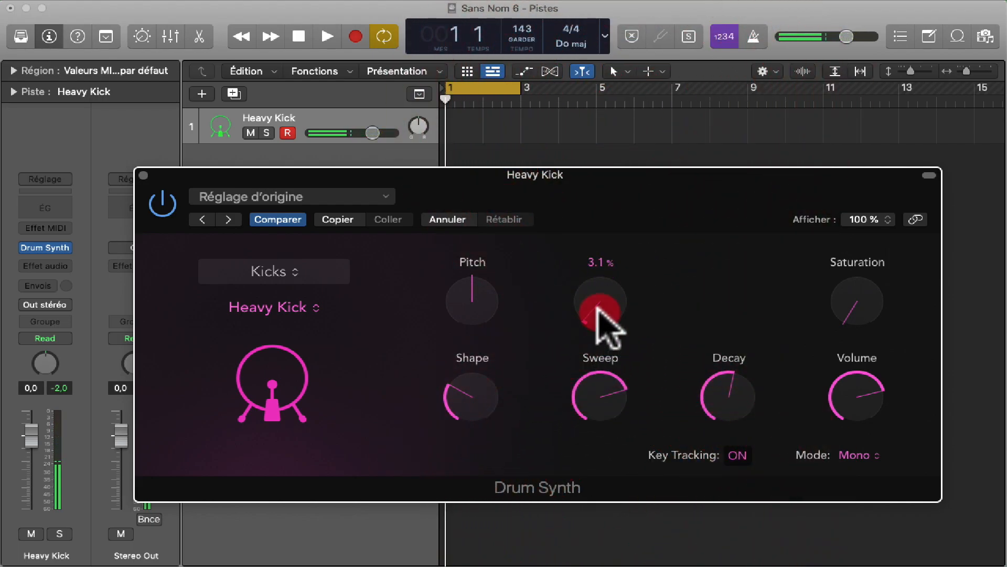
# Step: Try the Saturation at about 95 %, and reset it to its default minimum
pyautogui.moveTo(856, 313); pyautogui.dragTo(843, 149)
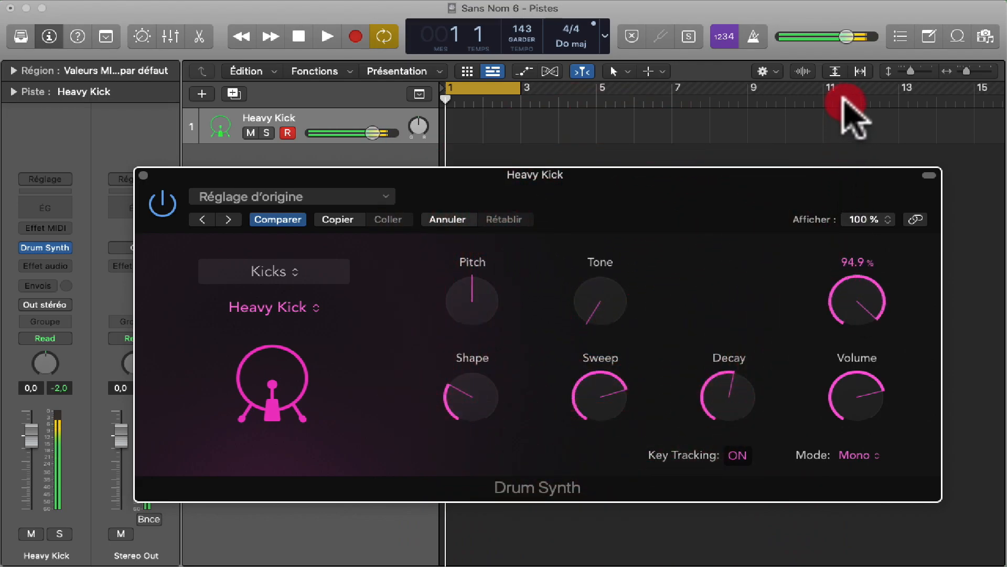
pyautogui.click(872, 282)
pyautogui.keyDown('alt'); pyautogui.click(860, 294); pyautogui.keyUp('alt')
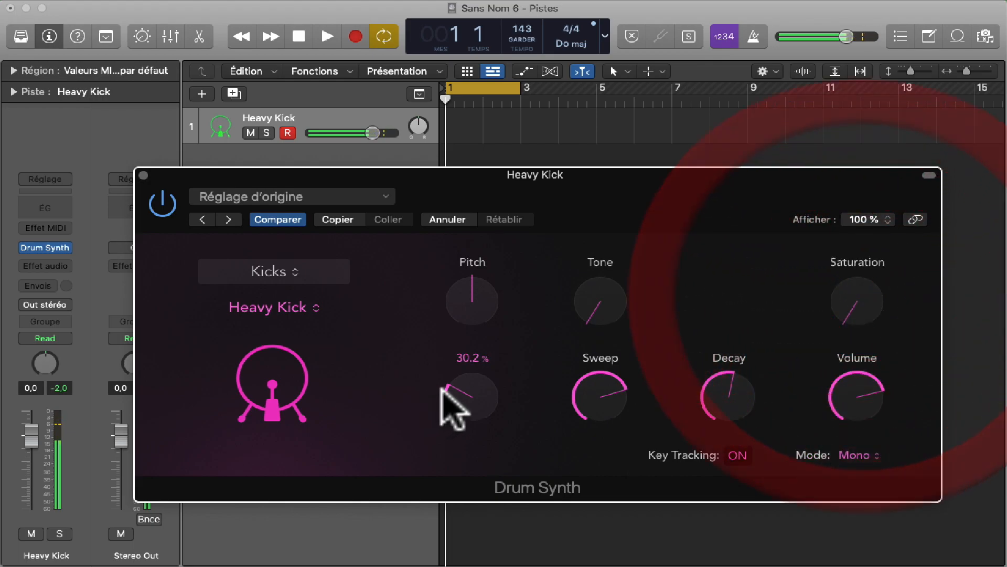
# Step: Try the Shape at 100 %, and bring it back to about 30 %
pyautogui.click(480, 403)
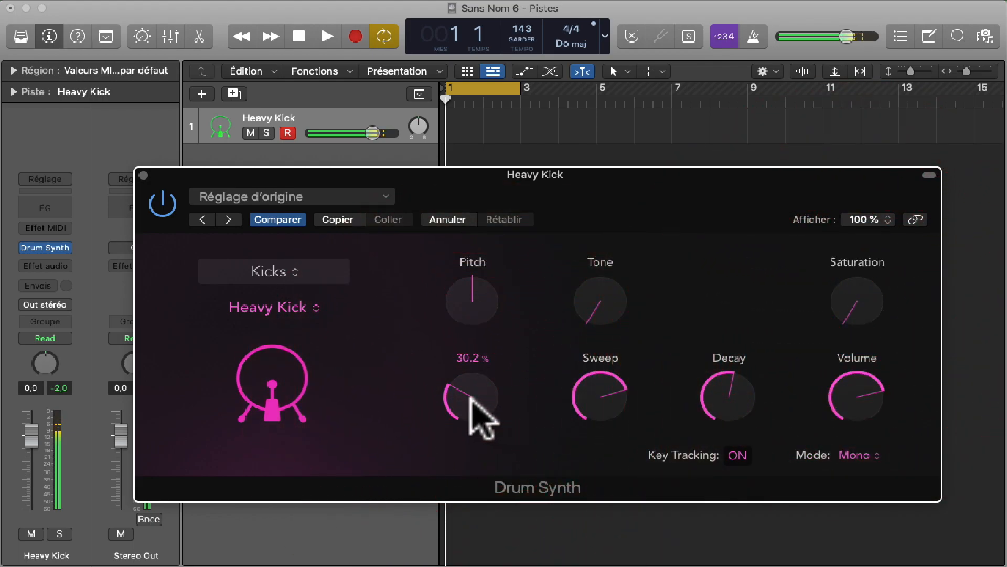
pyautogui.moveTo(481, 403); pyautogui.dragTo(466, 226)
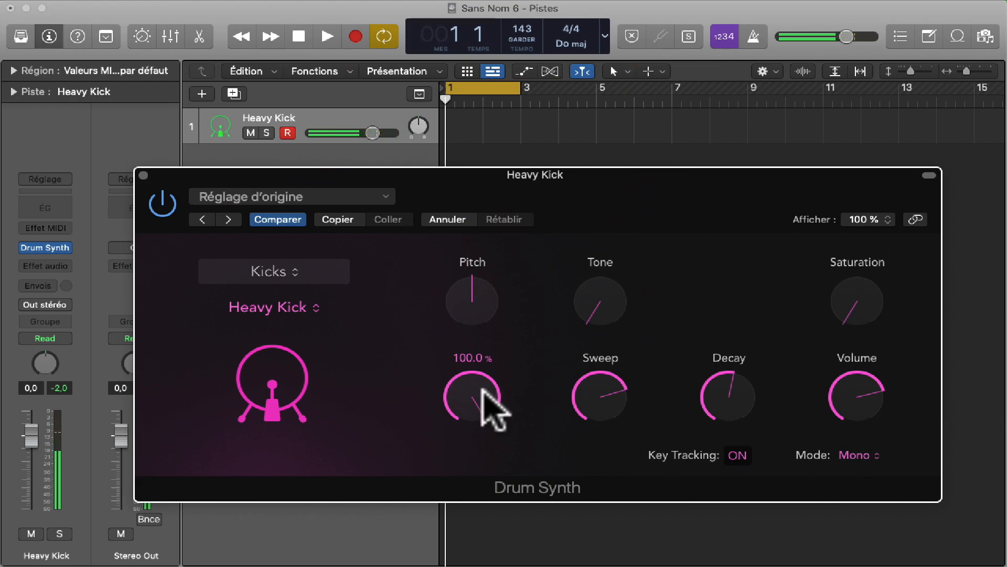
pyautogui.moveTo(484, 399); pyautogui.dragTo(465, 378)
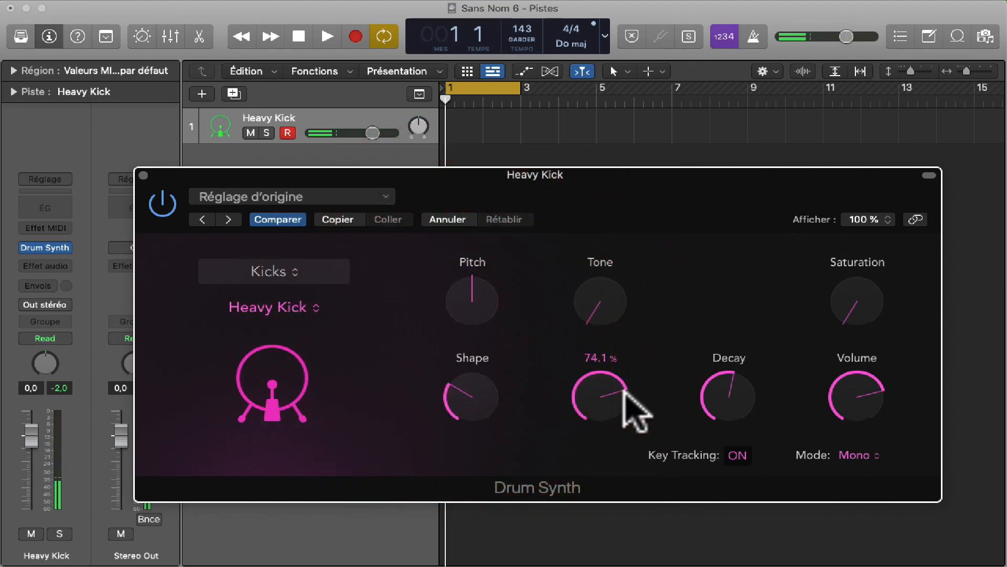
# Step: Audition the Sweep at about 64 % and 0 %, and leave it just below its midpoint
pyautogui.moveTo(603, 404)
pyautogui.mouseDown()
pyautogui.moveTo(603, 530)
pyautogui.moveTo(604, 431)
pyautogui.mouseUp()
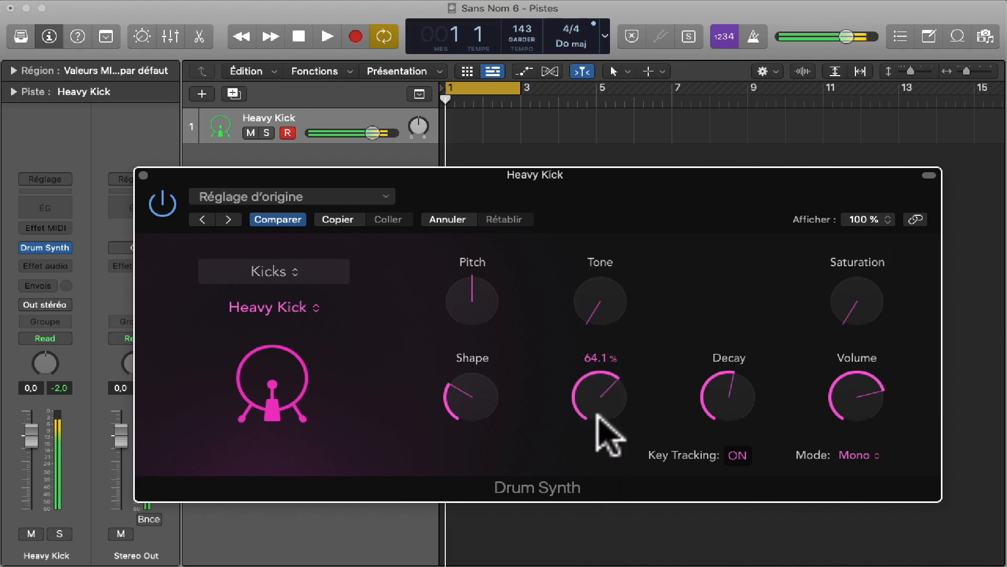
pyautogui.keyDown('alt'); pyautogui.click(596, 406); pyautogui.keyUp('alt')
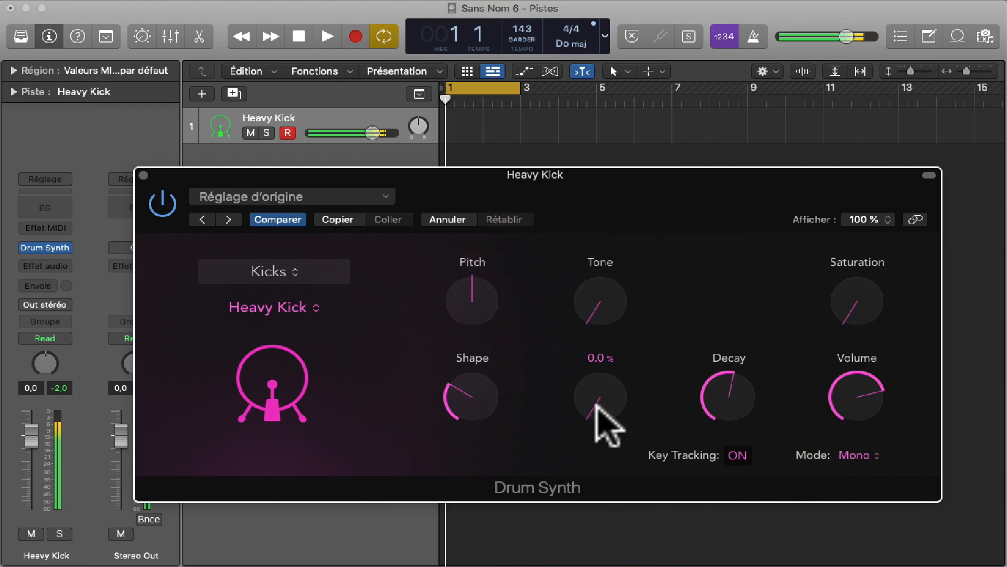
pyautogui.moveTo(596, 397); pyautogui.dragTo(593, 295)
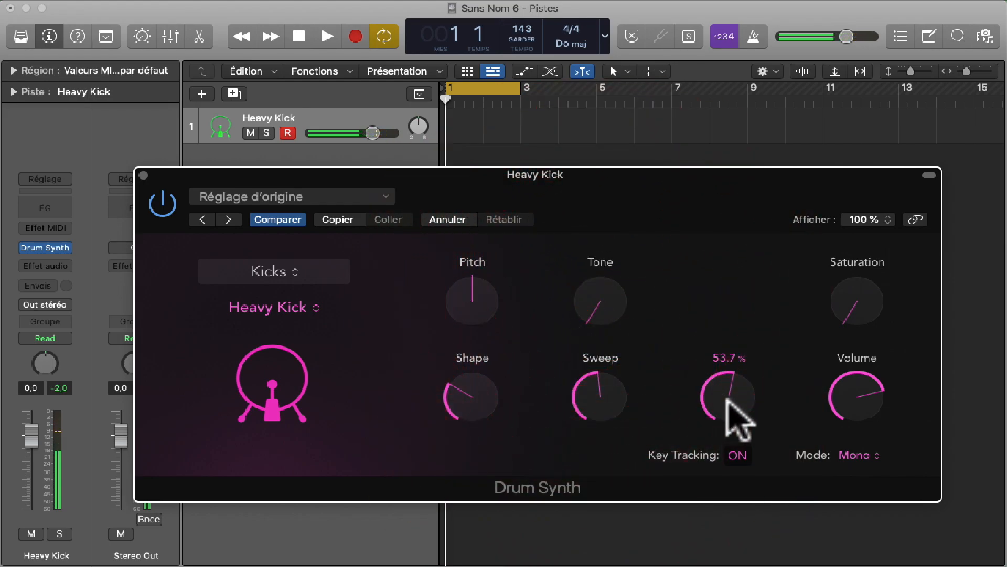
# Step: Audition longer and shorter Decay, leave it just below its midpoint, and raise the Volume slightly above 0 dB
pyautogui.moveTo(727, 403)
pyautogui.mouseDown()
pyautogui.moveTo(725, 500)
pyautogui.moveTo(719, 394)
pyautogui.moveTo(729, 365)
pyautogui.mouseUp()
pyautogui.moveTo(719, 321); pyautogui.dragTo(724, 284)
pyautogui.moveTo(730, 400); pyautogui.dragTo(735, 498)
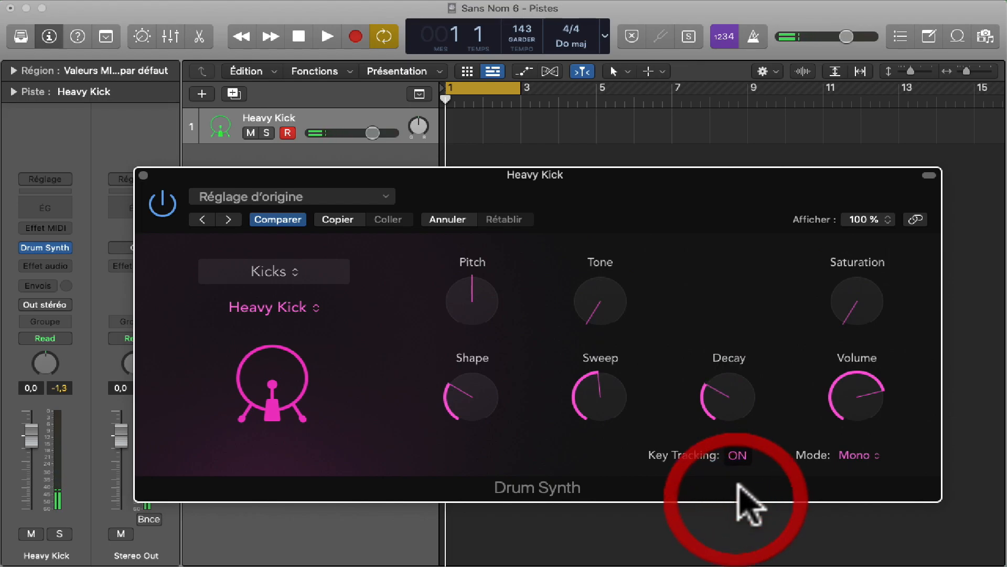
pyautogui.moveTo(728, 397); pyautogui.dragTo(748, 384)
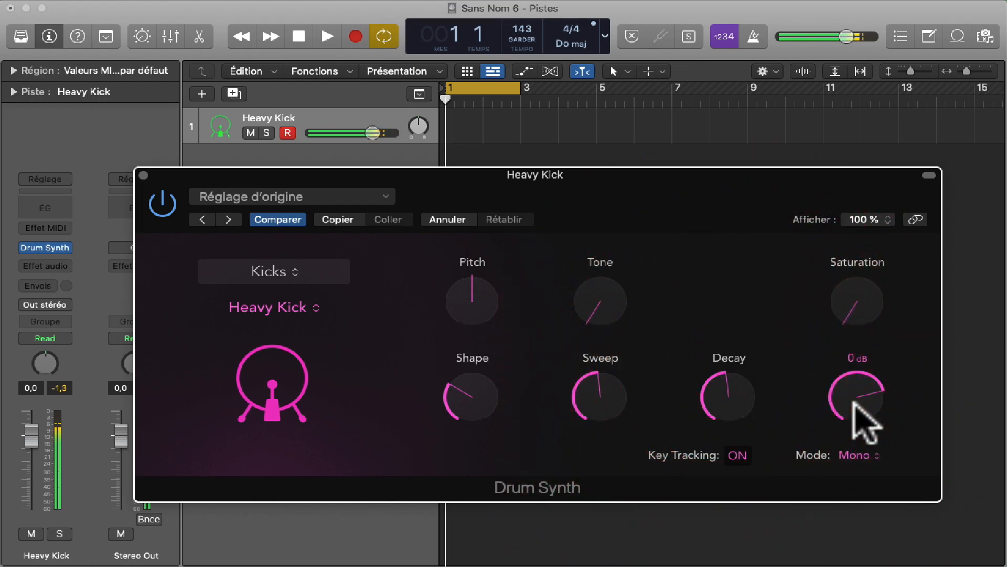
pyautogui.moveTo(856, 417); pyautogui.dragTo(855, 395)
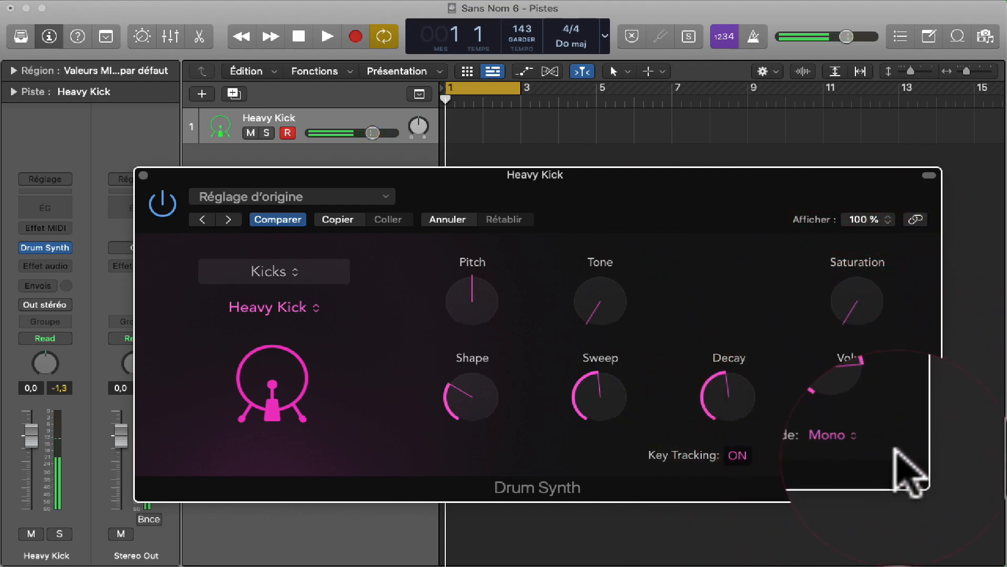
# Step: Try the Poly and Gate voice modes, and set the mode back to Mono
pyautogui.click(861, 455)
pyautogui.click(751, 328)
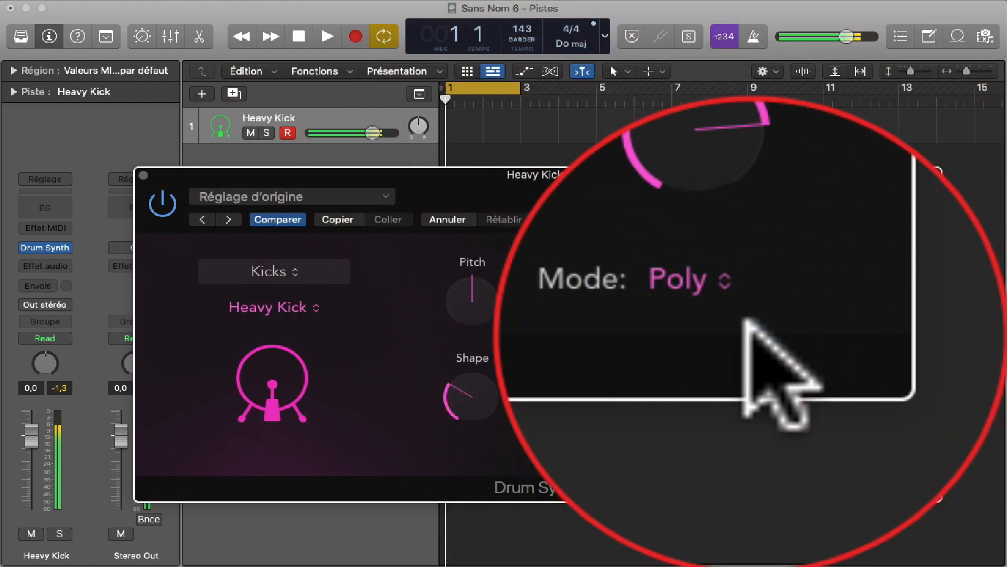
pyautogui.click(756, 336)
pyautogui.click(774, 379)
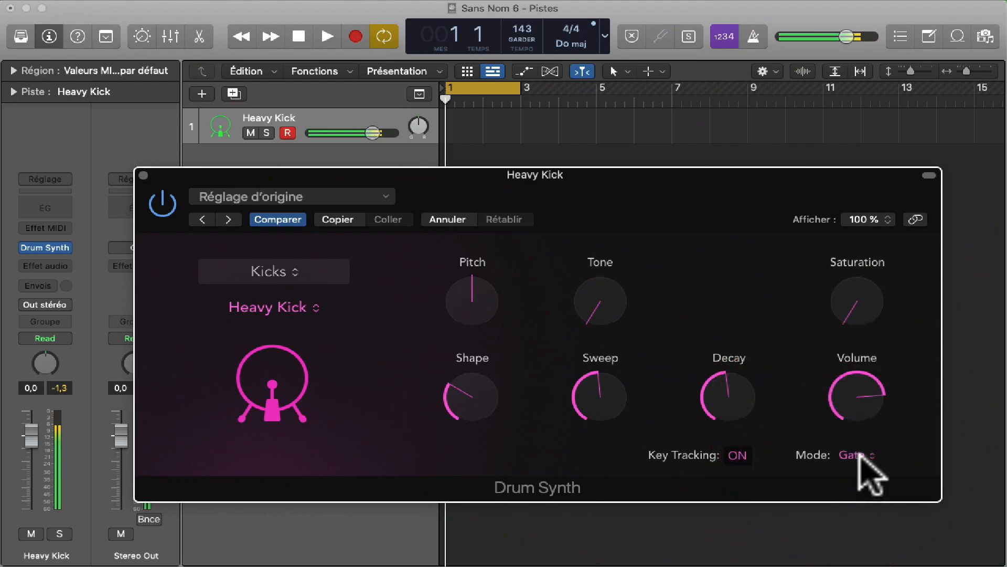
pyautogui.click(861, 456)
pyautogui.click(860, 422)
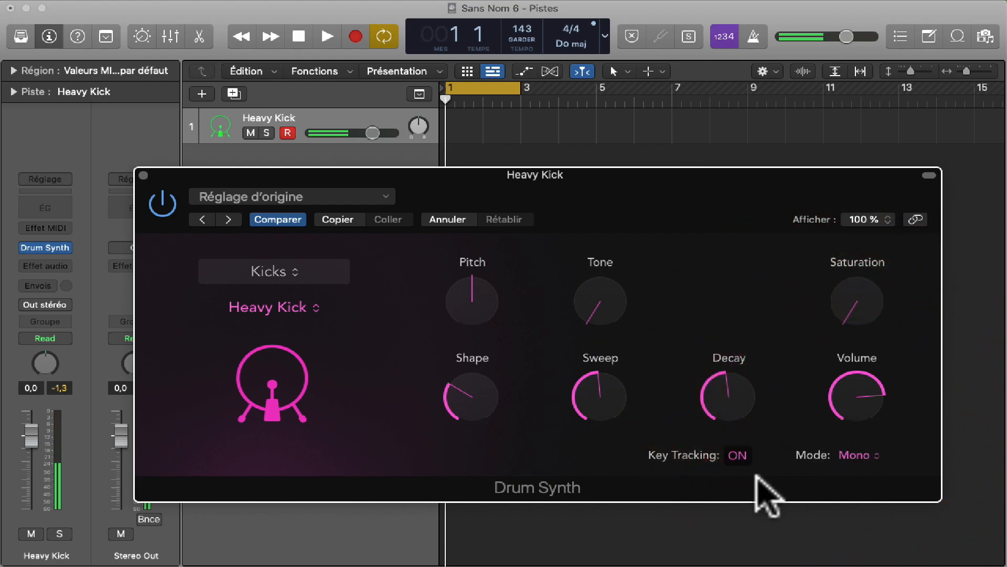
# Step: Try the kick with Key Tracking off, and switch Key Tracking back on
pyautogui.click(738, 455)
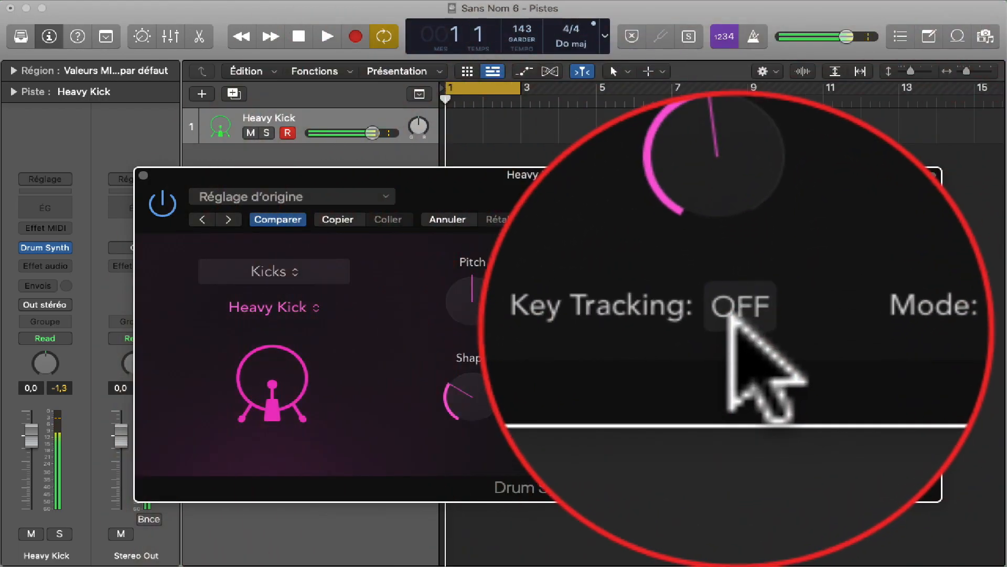
pyautogui.click(737, 456)
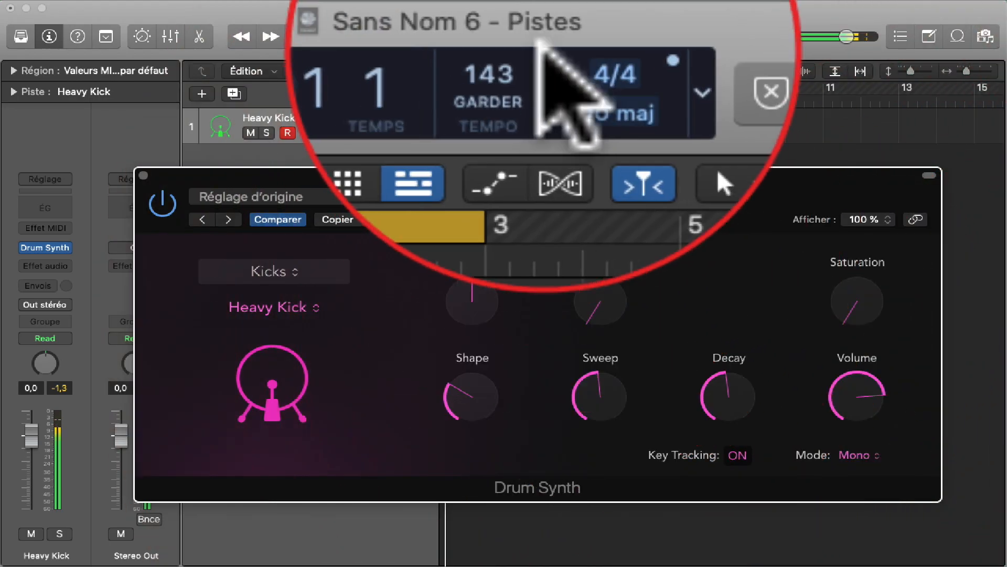
# Step: Look through the project's key signature choices and keep Do majeur
pyautogui.click(559, 42)
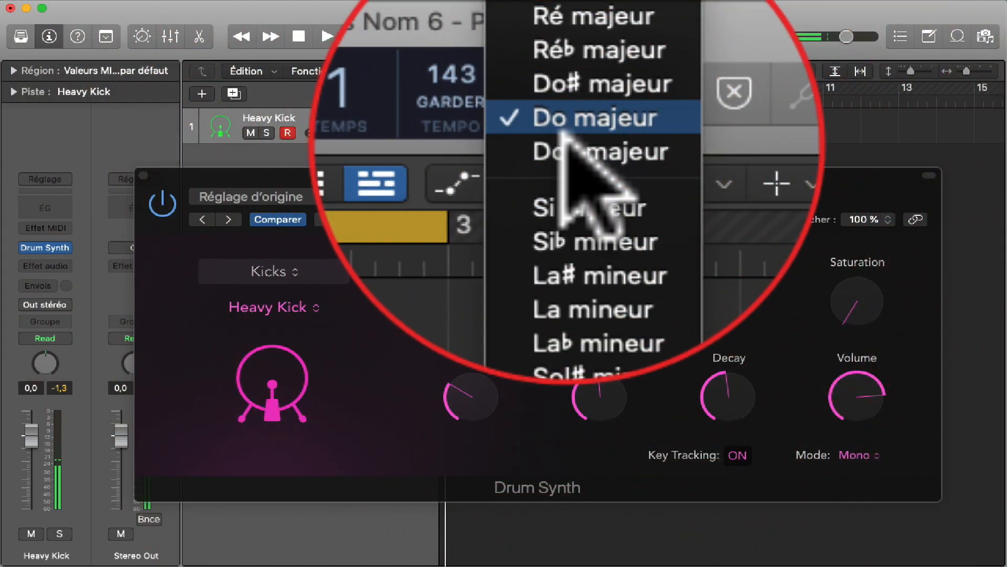
pyautogui.click(651, 111)
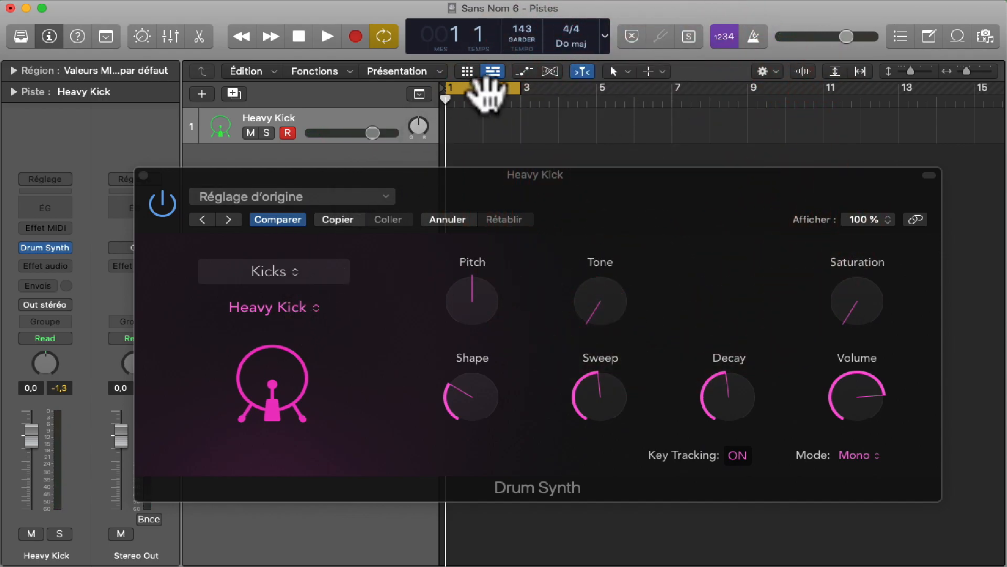
# Step: Show the Live Loops grid, record a kick cell in the Heavy Kick track's first slot, and open it for note editing
pyautogui.click(467, 71)
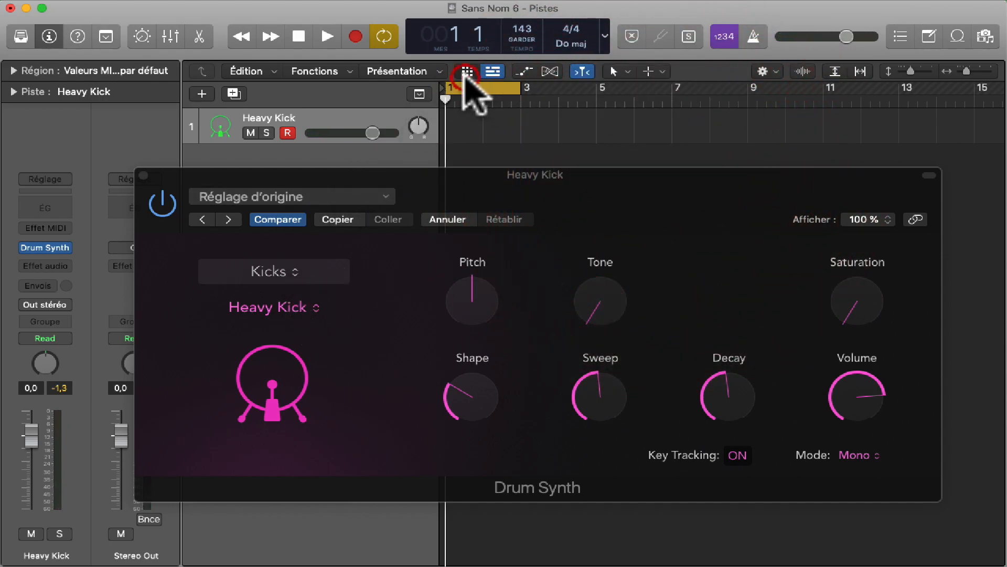
pyautogui.moveTo(229, 183); pyautogui.dragTo(258, 216)
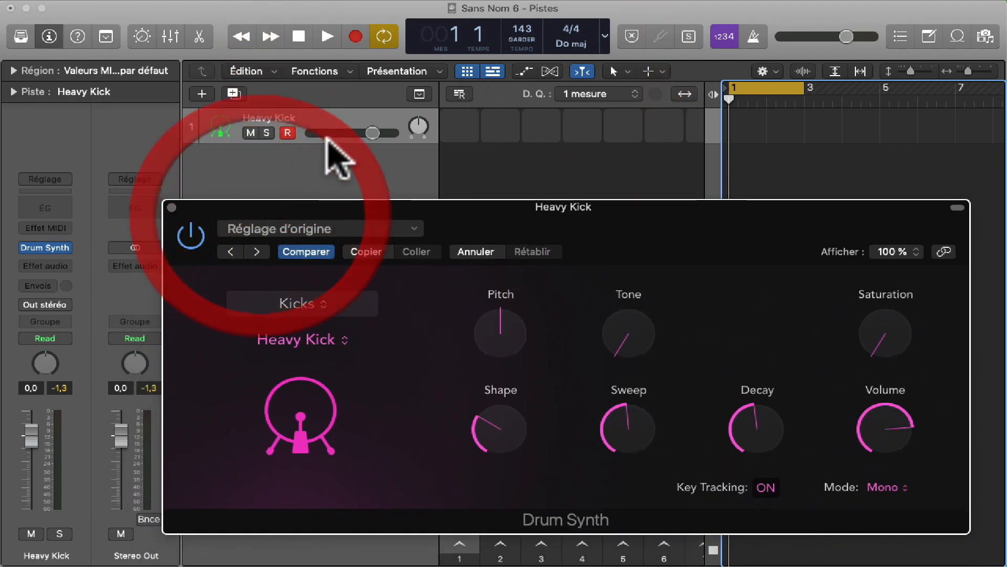
pyautogui.click(459, 126)
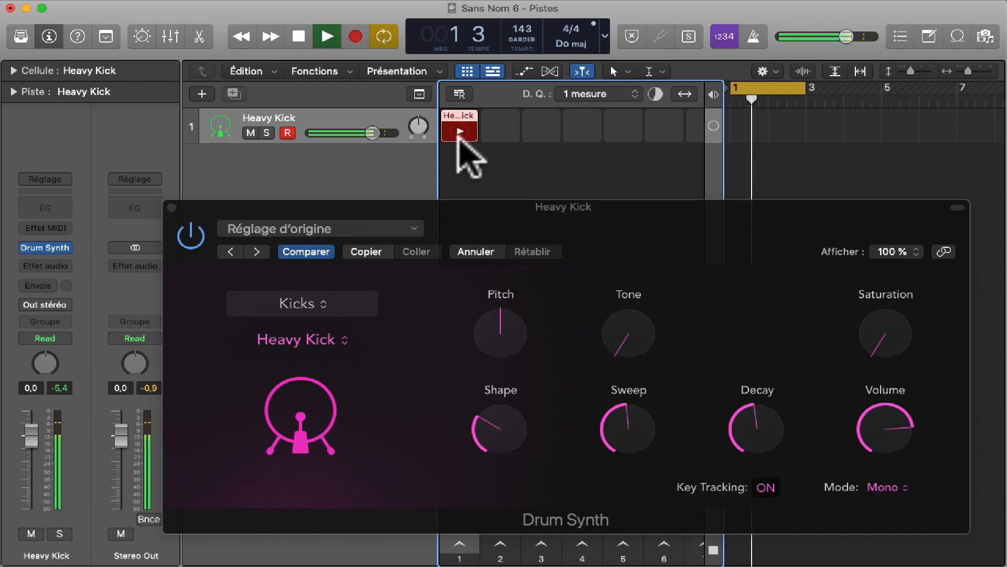
pyautogui.press('e')
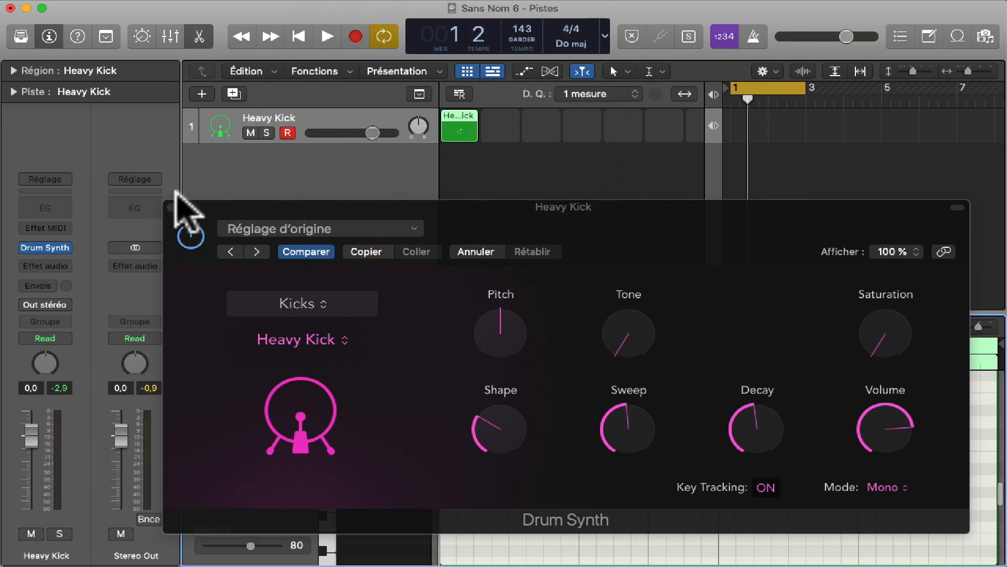
# Step: Align the first recorded kick note with the cell's start, adjust its length, and delete the surplus notes after it
pyautogui.moveTo(449, 444); pyautogui.dragTo(441, 445)
pyautogui.moveTo(537, 445); pyautogui.dragTo(494, 445)
pyautogui.moveTo(495, 445); pyautogui.dragTo(530, 444)
pyautogui.moveTo(664, 412); pyautogui.dragTo(915, 467)
pyautogui.press('BackSpace')
pyautogui.press('Escape')
pyautogui.click(636, 459)
pyautogui.click(656, 447)
# Step: Move the Drum Synth window clear of the note grid and place kick notes on beats 1 and 3 of the first bar
pyautogui.moveTo(535, 14); pyautogui.dragTo(612, 146)
pyautogui.click(456, 125)
pyautogui.moveTo(483, 147); pyautogui.dragTo(406, 17)
pyautogui.moveTo(671, 58)
pyautogui.mouseDown()
pyautogui.moveTo(583, 59)
pyautogui.moveTo(695, 79)
pyautogui.mouseUp()
pyautogui.click(665, 446)
pyautogui.click(514, 446)
pyautogui.click(492, 447)
pyautogui.click(459, 447)
pyautogui.click(394, 501)
pyautogui.scroll(3, 474, 511)
pyautogui.scroll(-5, 474, 510)
pyautogui.click(448, 445)
pyautogui.click(582, 446)
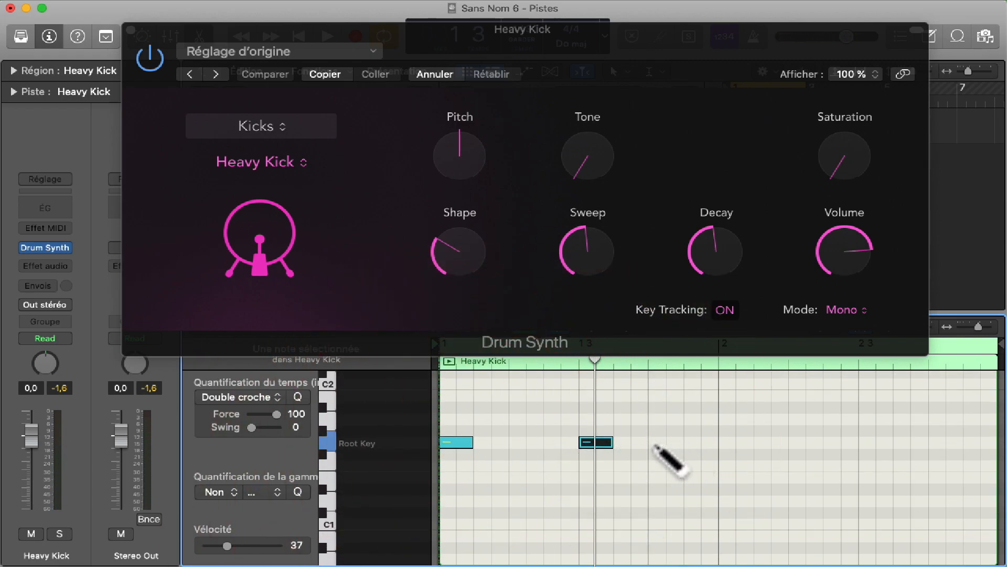
# Step: Add kick notes on beats 1 and 3 of bar 2, plus a short note on the last off-beat of each bar
pyautogui.click(656, 444)
pyautogui.moveTo(666, 445); pyautogui.dragTo(738, 443)
pyautogui.click(871, 445)
pyautogui.scroll(1, 878, 446)
pyautogui.click(687, 448)
pyautogui.press('space')
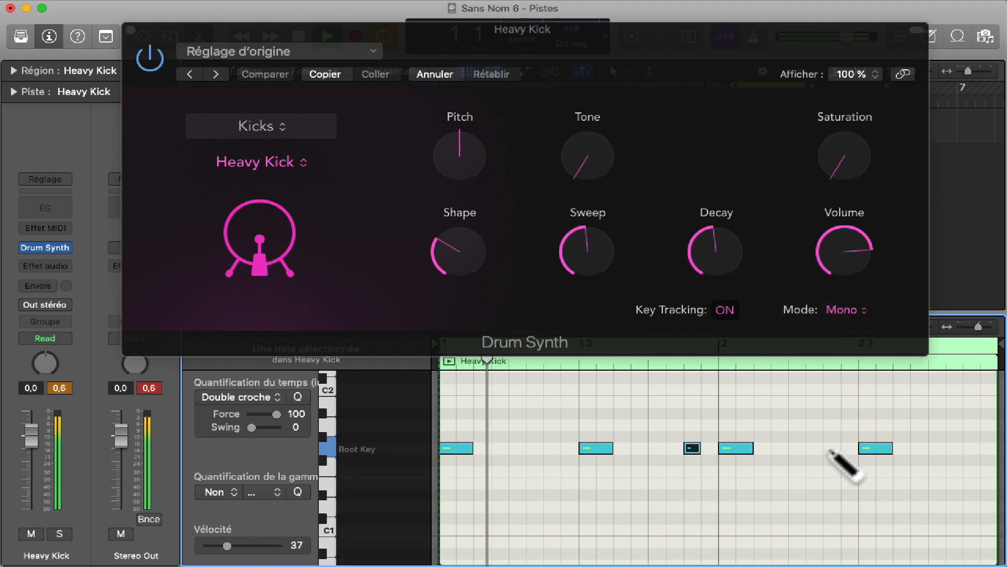
pyautogui.click(971, 448)
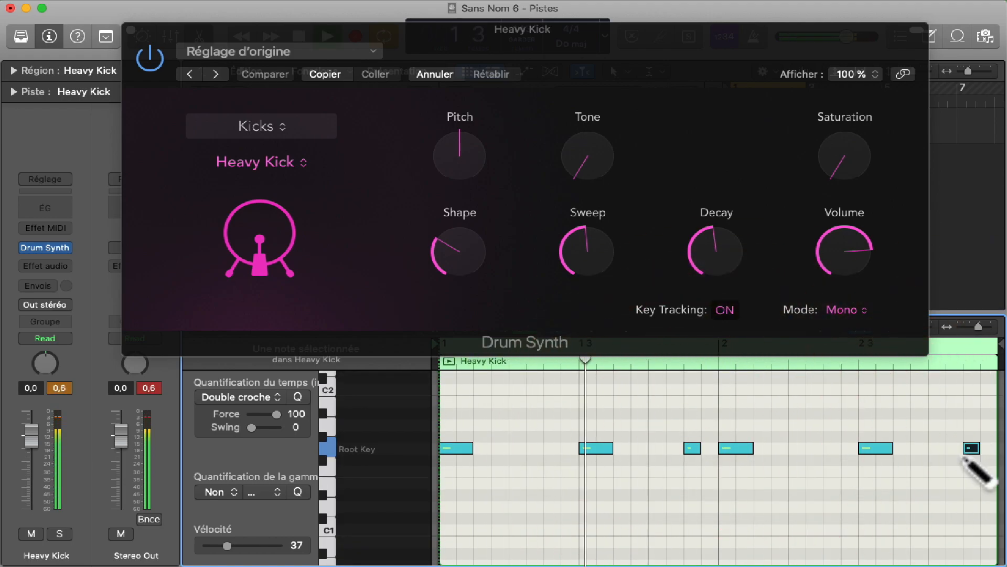
# Step: Stop playback, duplicate the Heavy Kick track with its settings, and switch the new track's Drum Synth to Snares and Claps
pyautogui.click(132, 30)
pyautogui.press('space')
pyautogui.click(234, 93)
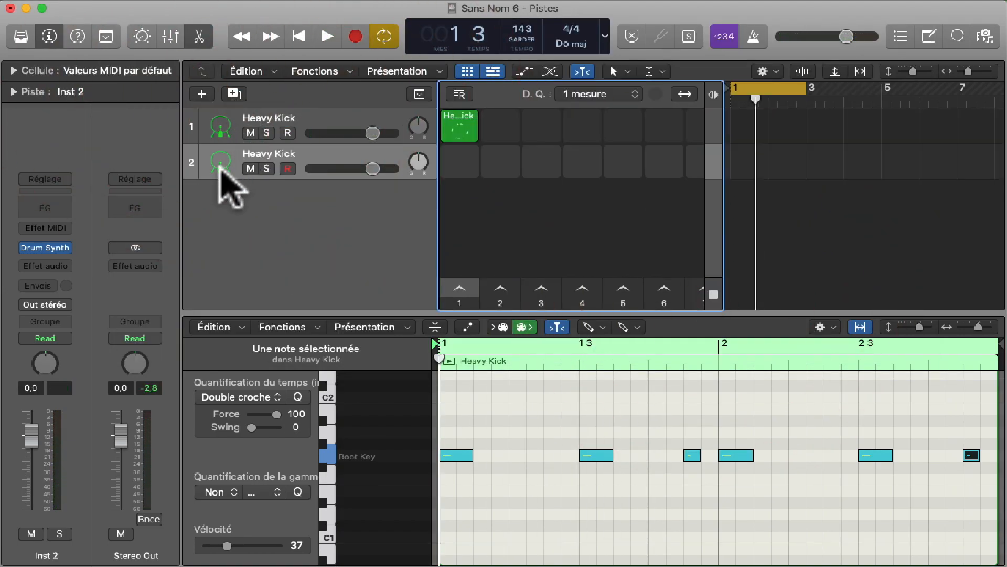
pyautogui.click(46, 247)
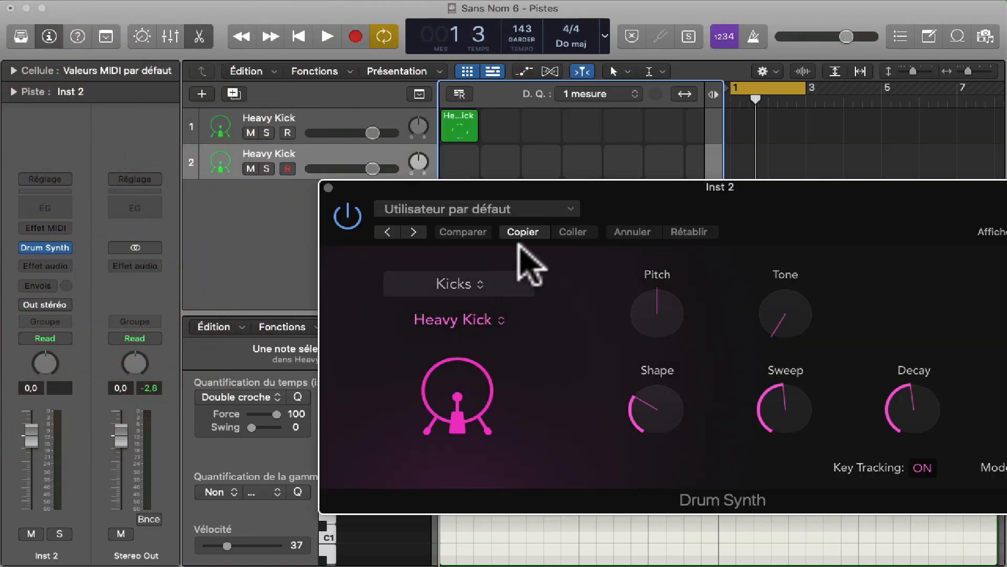
pyautogui.moveTo(513, 198); pyautogui.dragTo(328, 66)
pyautogui.click(255, 138)
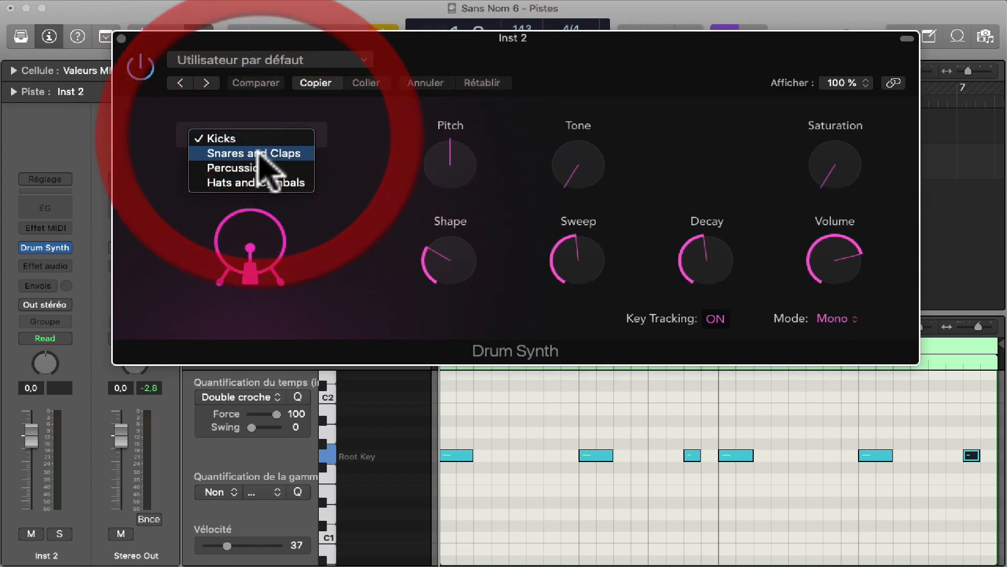
pyautogui.click(262, 152)
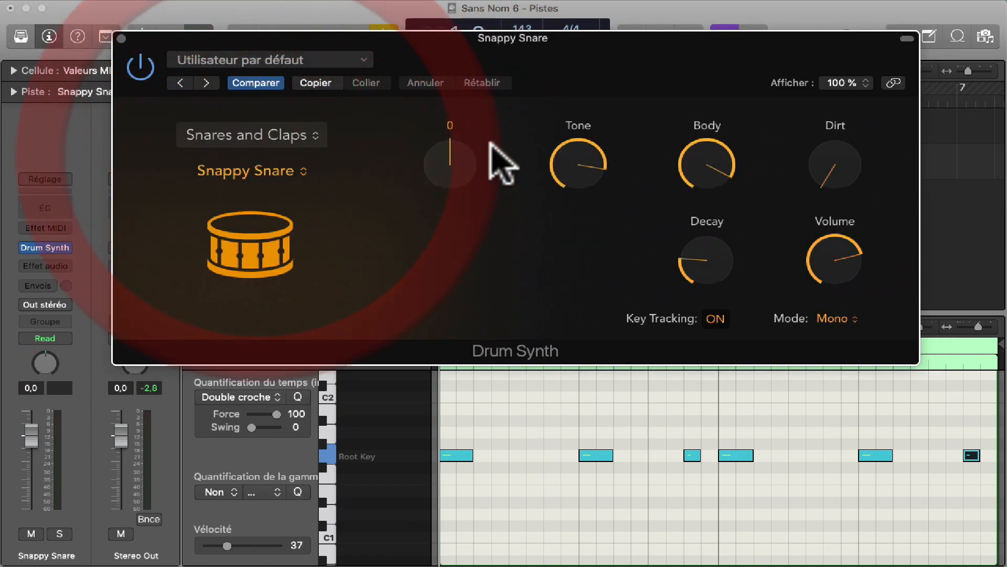
# Step: Audition Electronic Snare and Silicon Side Stick, and choose Human Clap as the second track's sound
pyautogui.click(242, 172)
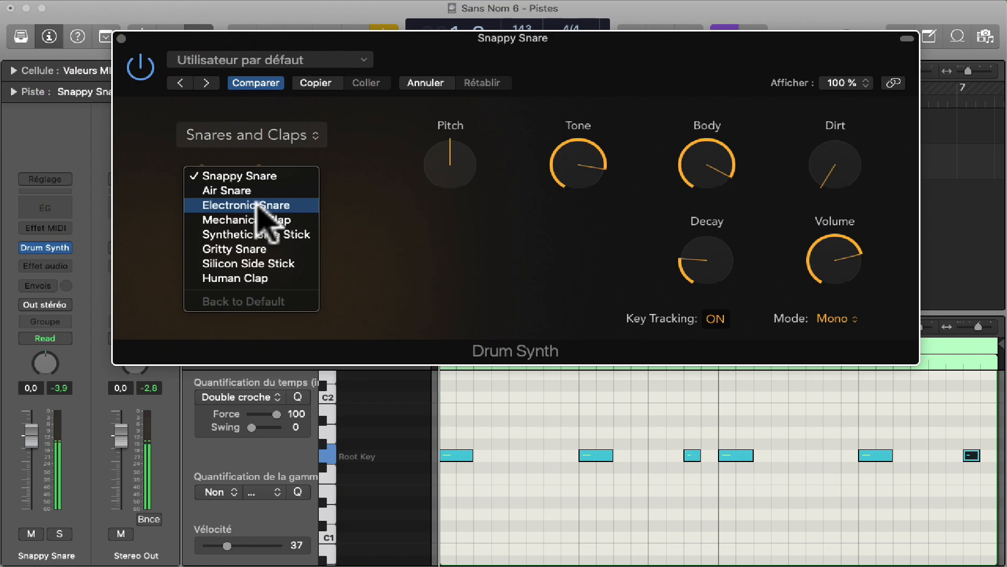
pyautogui.click(260, 209)
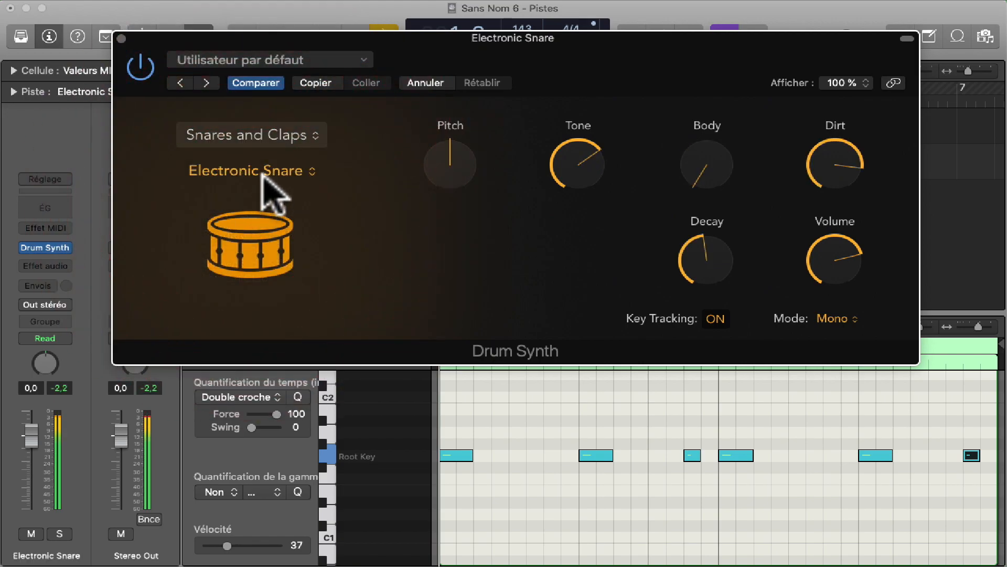
pyautogui.click(262, 175)
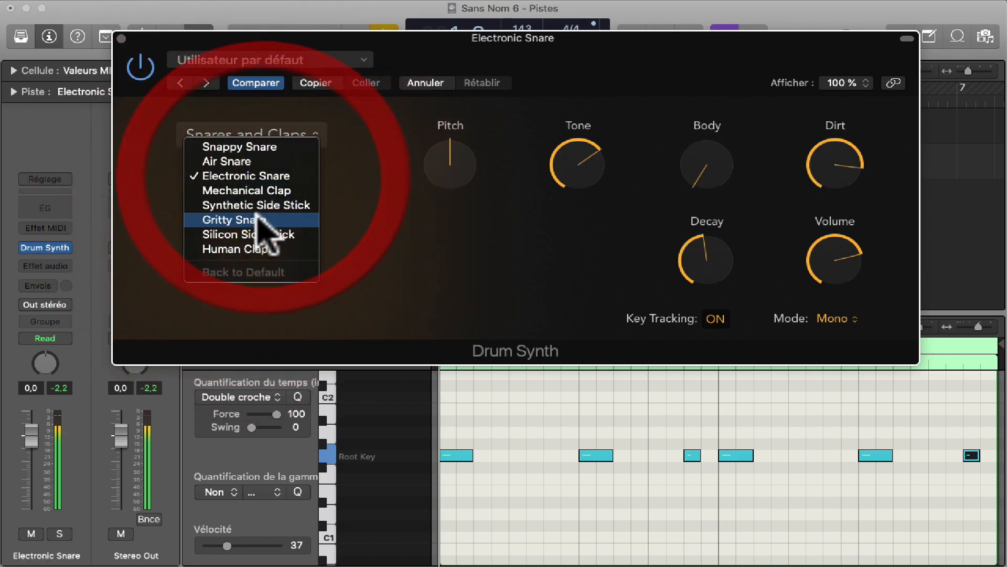
pyautogui.click(254, 235)
pyautogui.click(261, 174)
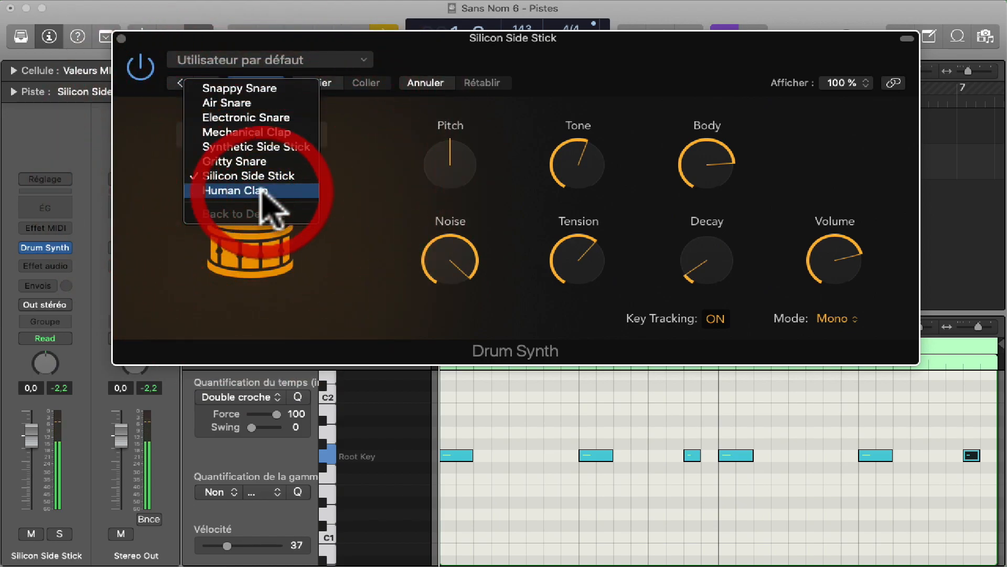
pyautogui.click(262, 192)
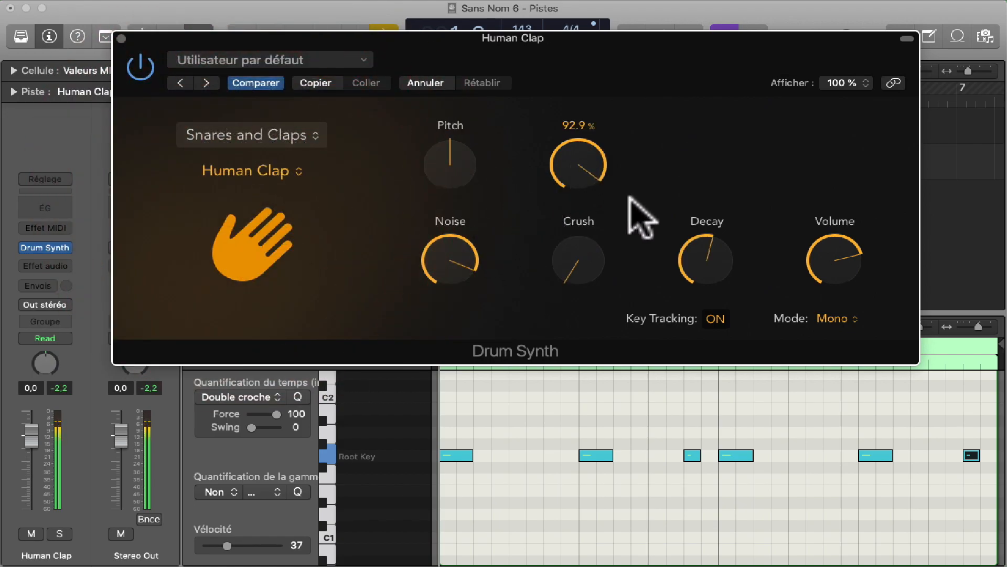
# Step: Lower the Human Clap's Decay and Noise to about a third and its Tone to just under two thirds
pyautogui.moveTo(695, 246); pyautogui.dragTo(689, 309)
pyautogui.moveTo(561, 258)
pyautogui.mouseDown()
pyautogui.moveTo(561, 198)
pyautogui.moveTo(561, 269)
pyautogui.mouseUp()
pyautogui.moveTo(438, 234); pyautogui.dragTo(447, 368)
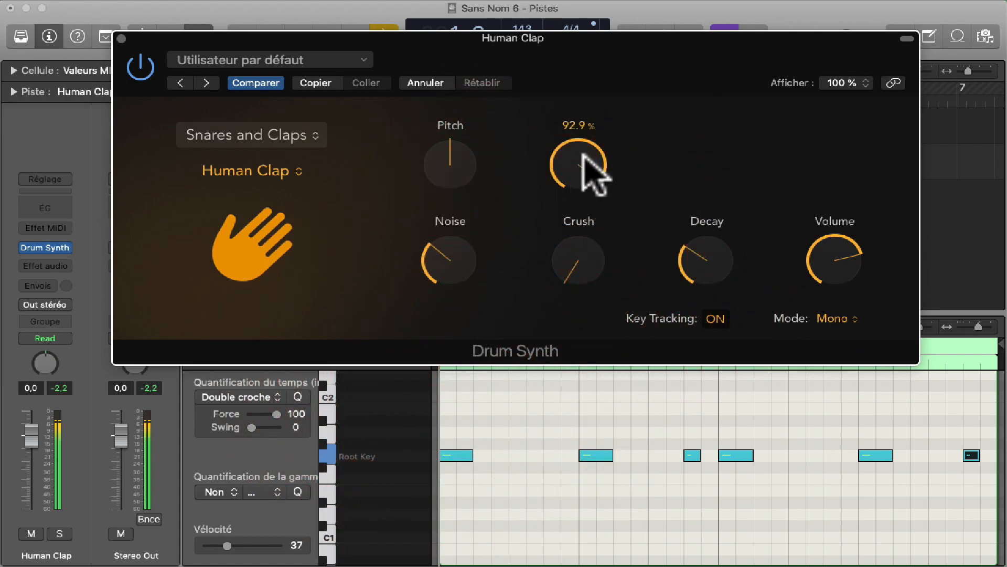
pyautogui.moveTo(574, 157); pyautogui.dragTo(562, 217)
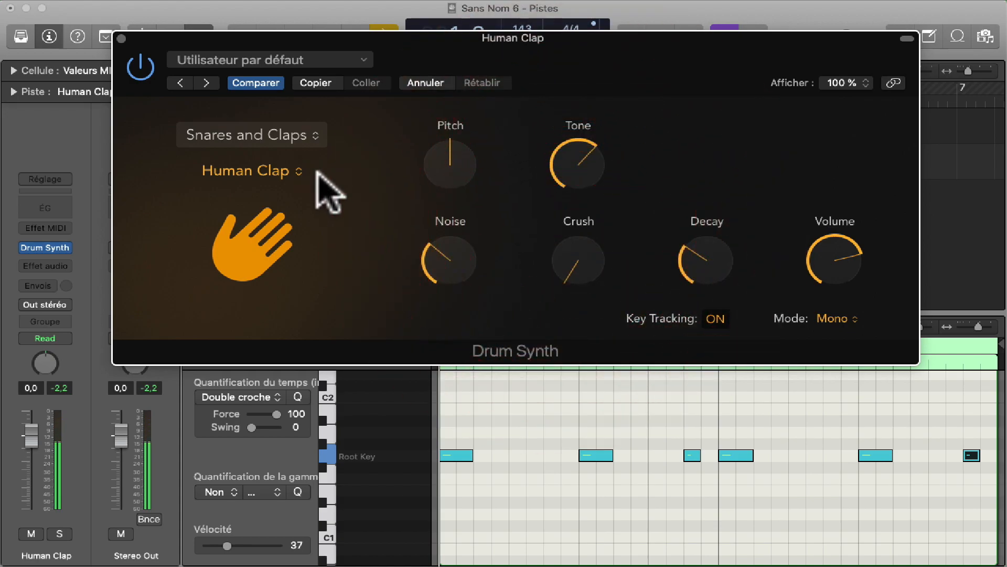
# Step: Close the Drum Synth window and record a cell in the second track's first slot
pyautogui.click(121, 39)
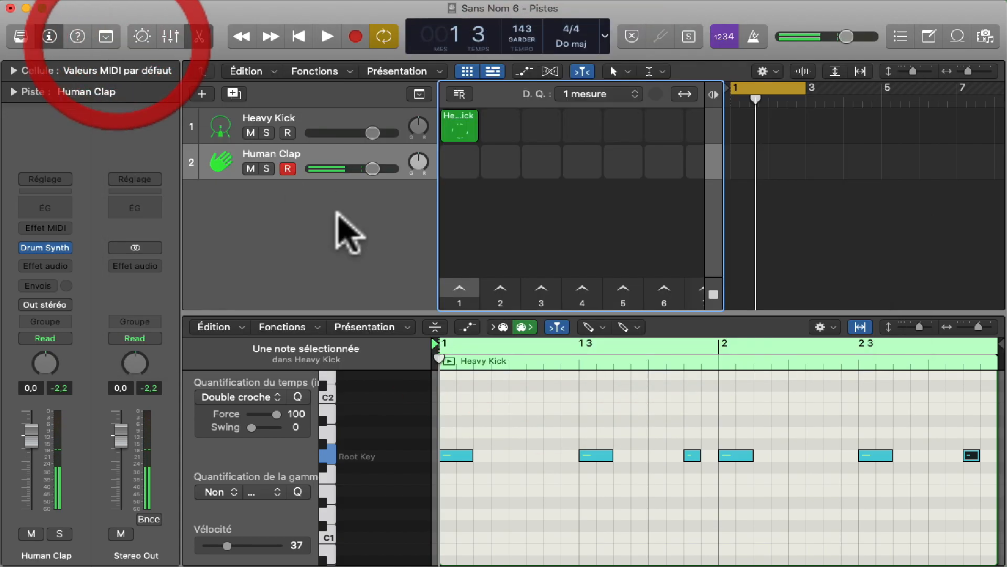
pyautogui.click(458, 162)
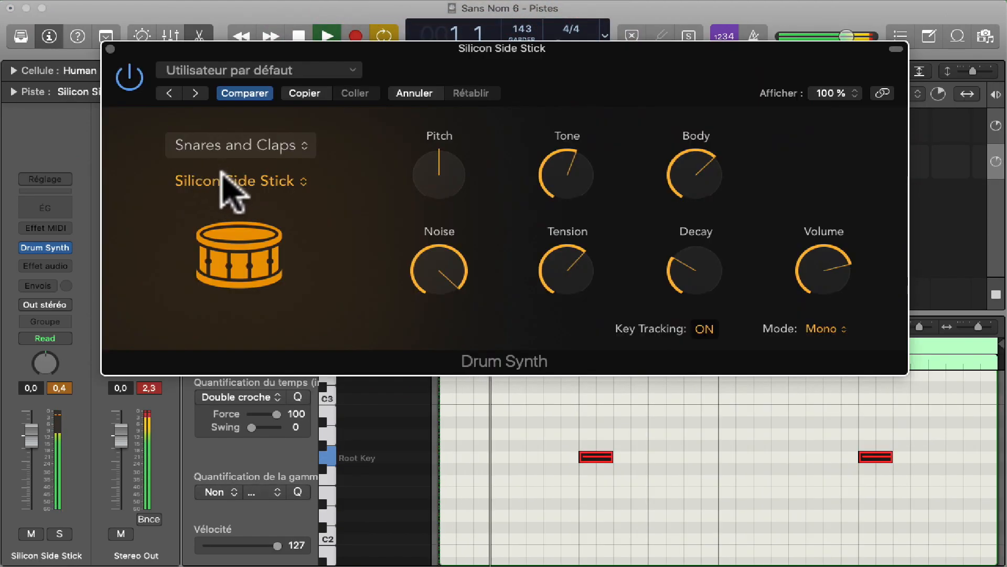
# Step: Change the second track's sound to Gritty Snare, close its Drum Synth window, and stop playback and all cells
pyautogui.click(237, 183)
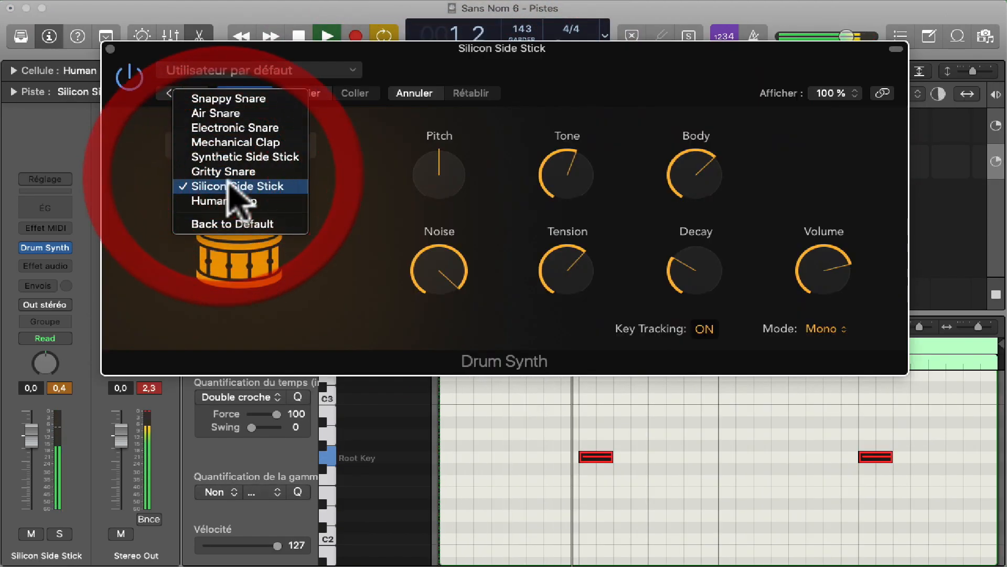
pyautogui.click(228, 175)
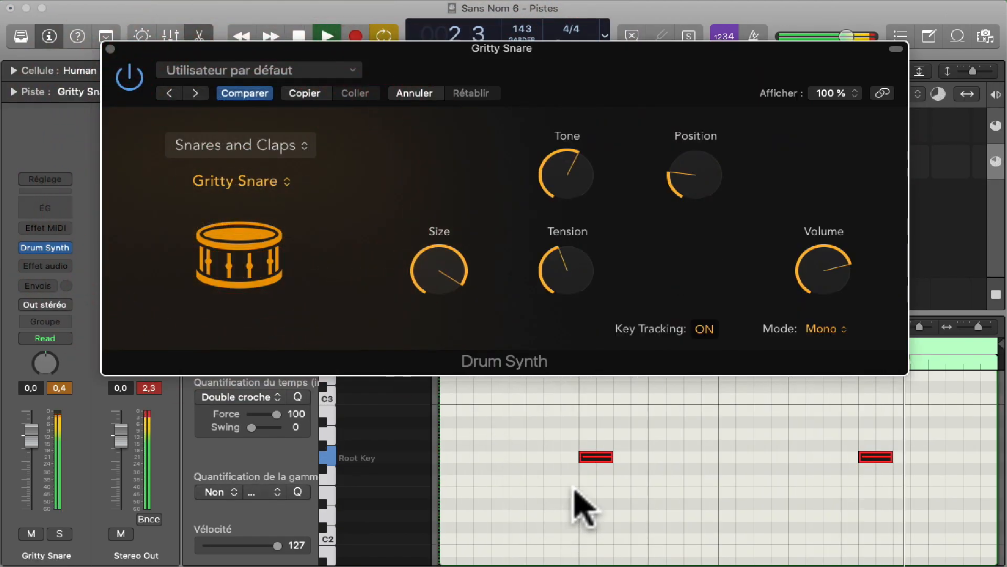
pyautogui.click(108, 49)
pyautogui.press('space')
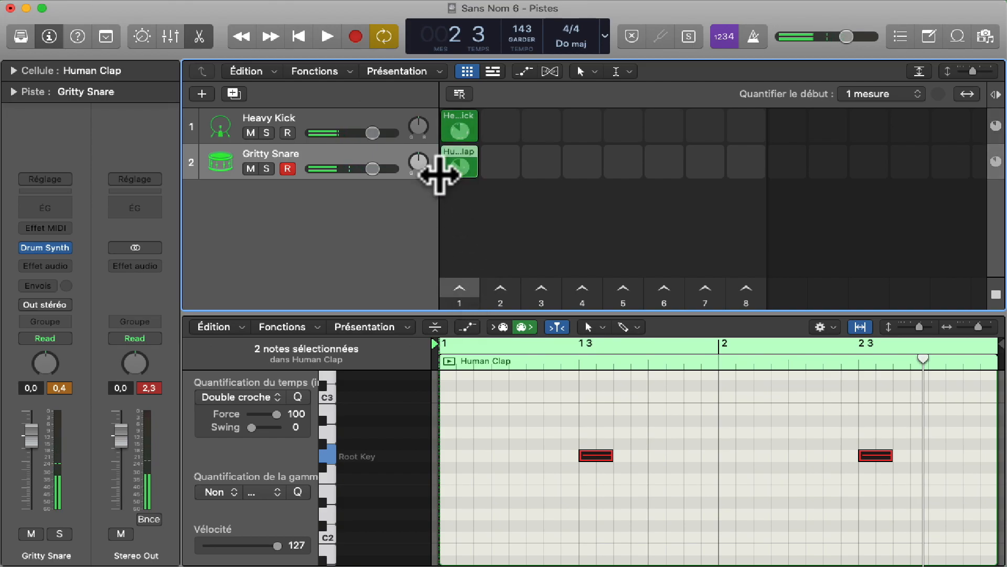
pyautogui.click(996, 294)
# Step: Duplicate the Gritty Snare track and create a pattern cell in the new track's first slot
pyautogui.click(234, 93)
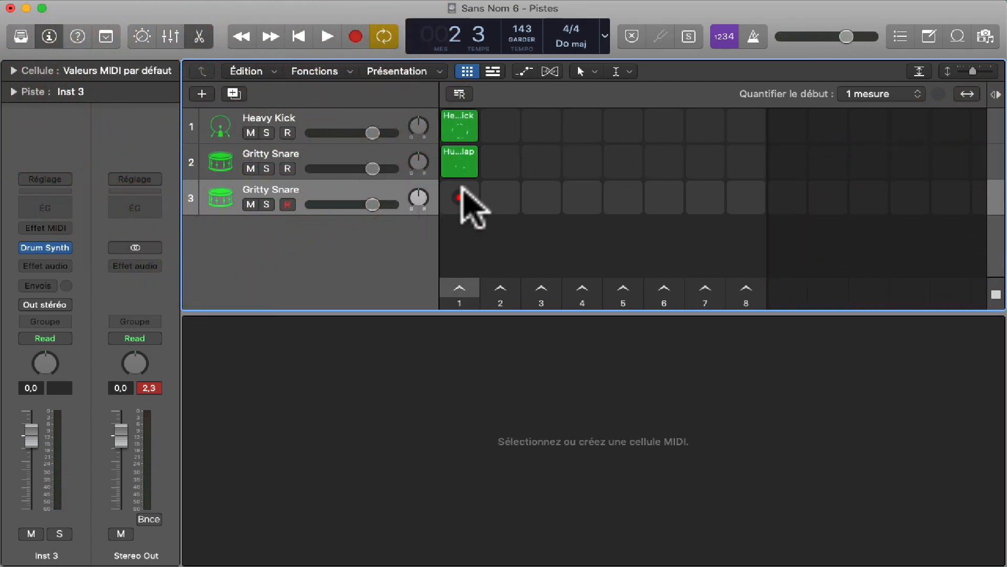
pyautogui.keyDown('ctrl'); pyautogui.click(465, 187); pyautogui.keyUp('ctrl')
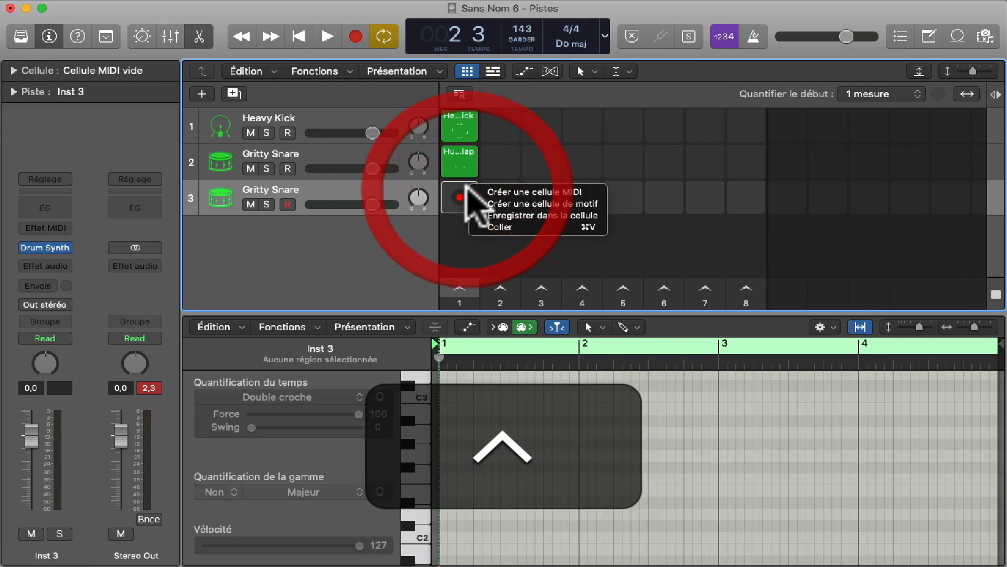
pyautogui.click(491, 204)
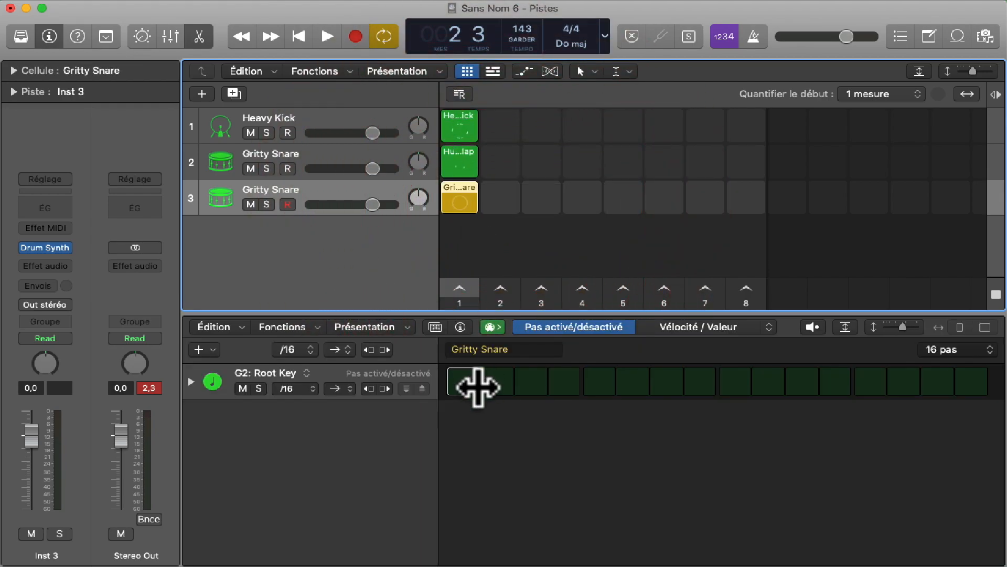
# Step: Create a third track by duplicating Gritty Snare, and set its Drum Synth to Smooth Hi-Hat from Hats and Cymbals
pyautogui.click(234, 95)
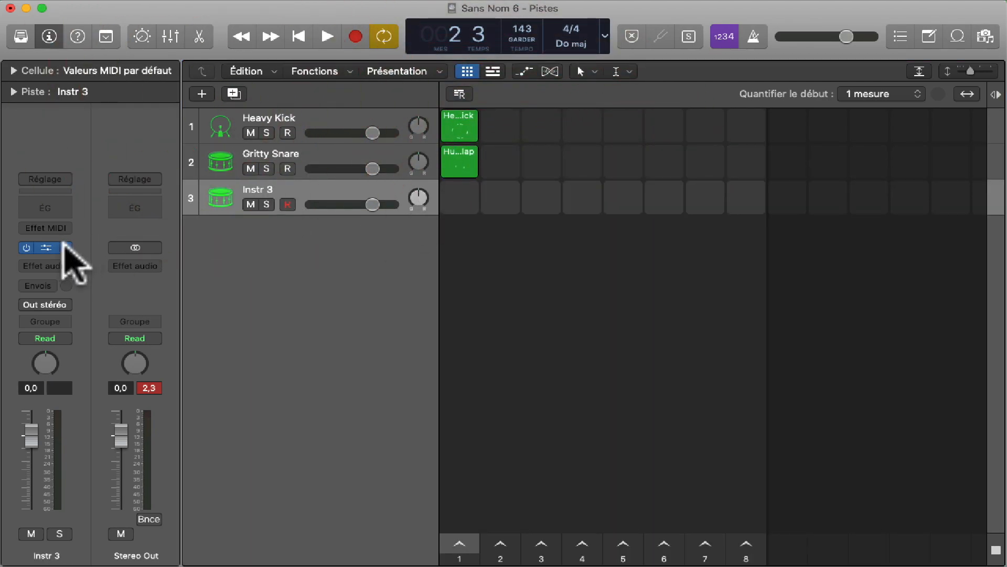
pyautogui.click(50, 248)
pyautogui.moveTo(432, 184); pyautogui.dragTo(263, 155)
pyautogui.click(286, 255)
pyautogui.click(291, 287)
pyautogui.click(291, 290)
pyautogui.click(300, 323)
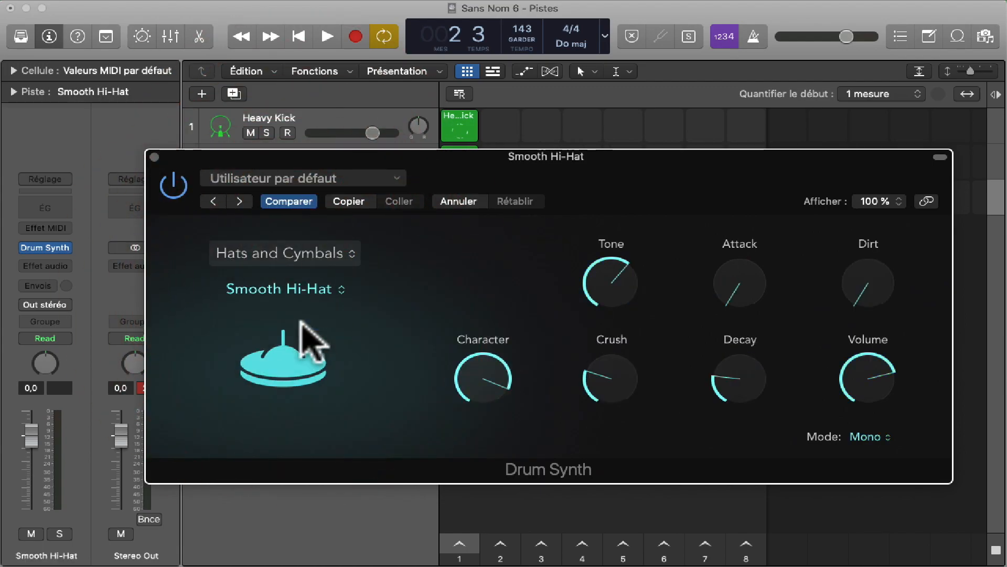
# Step: Display the toolbar and turn on note repeat for the hi-hat
pyautogui.click(106, 36)
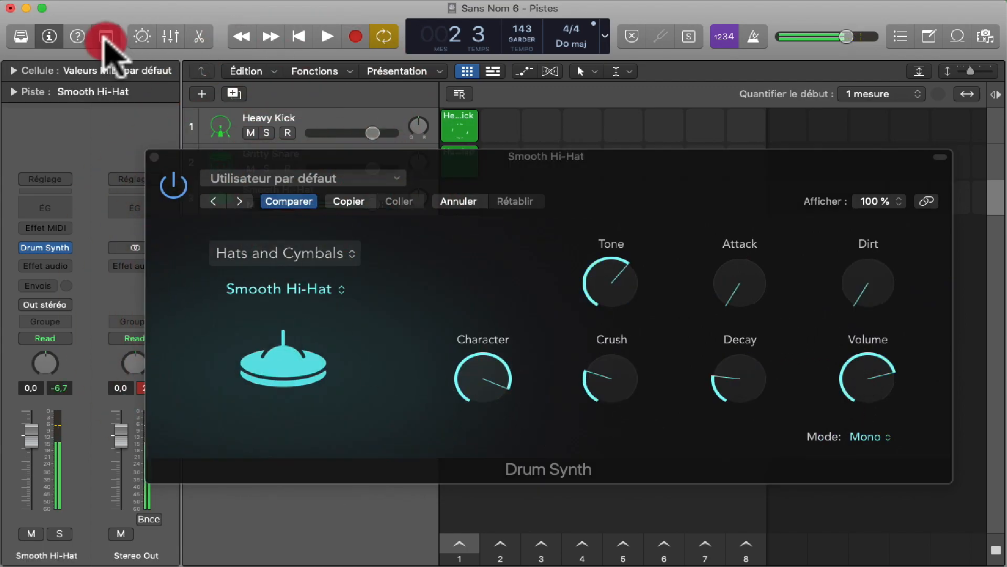
pyautogui.click(236, 76)
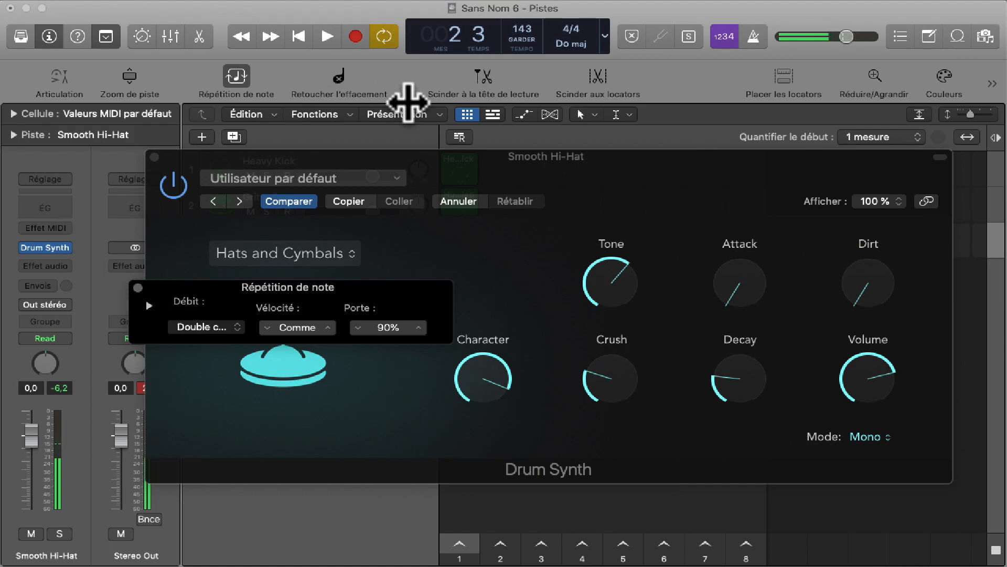
# Step: Uncover the grid, record a hi-hat cell in the third track's first slot, and stop playback
pyautogui.moveTo(434, 162); pyautogui.dragTo(390, 271)
pyautogui.click(460, 241)
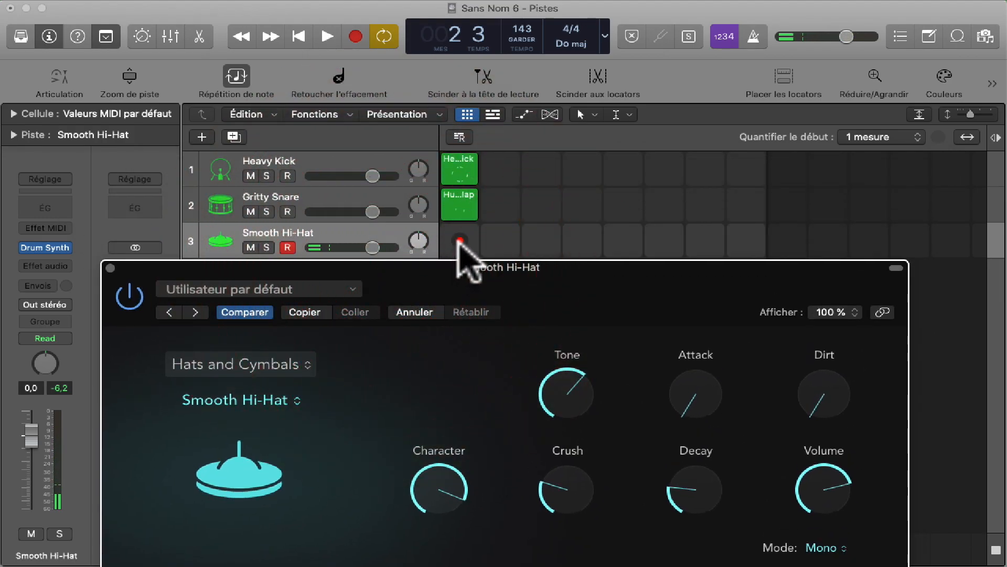
pyautogui.moveTo(425, 268)
pyautogui.mouseDown()
pyautogui.moveTo(387, 90)
pyautogui.moveTo(434, 274)
pyautogui.mouseUp()
pyautogui.click(459, 242)
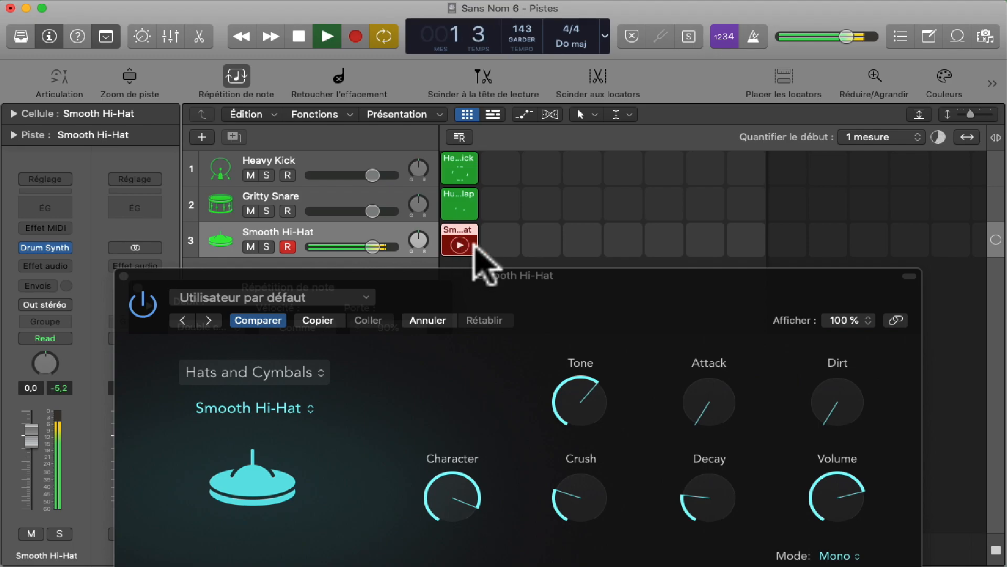
pyautogui.press('space')
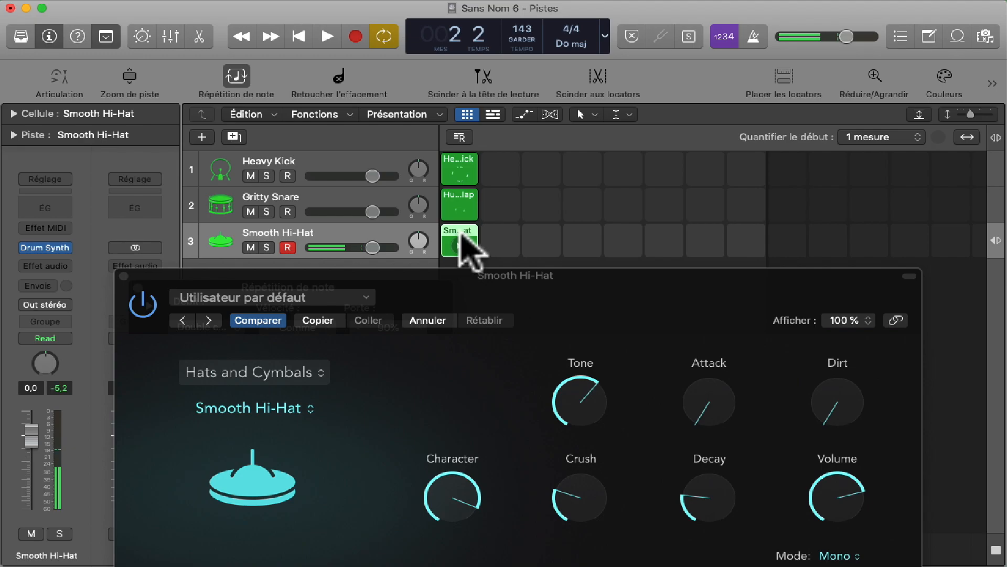
# Step: Open the Smooth Hi-Hat cell for note editing and move the Drum Synth window up clear of its notes
pyautogui.doubleClick(460, 231)
pyautogui.moveTo(461, 269); pyautogui.dragTo(439, 41)
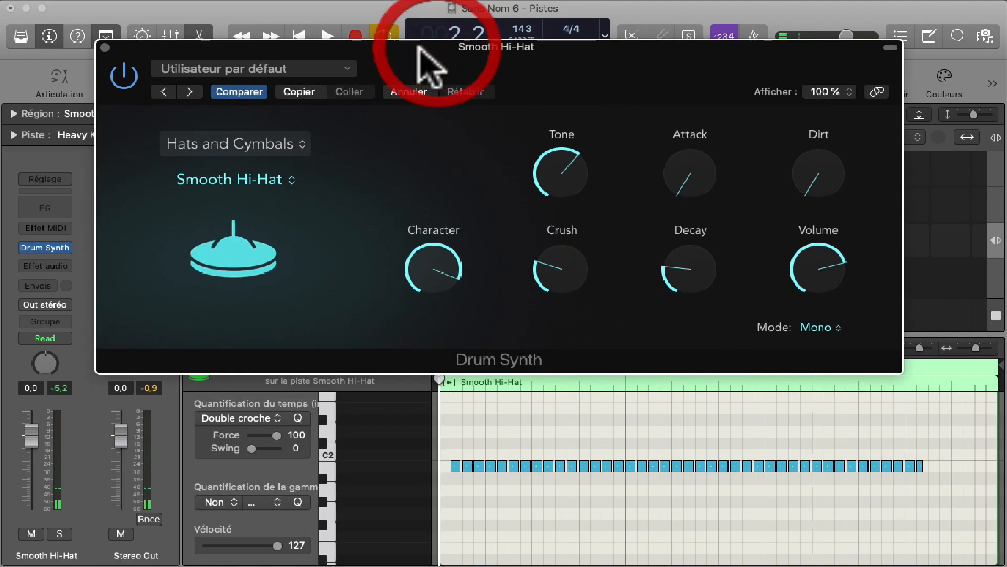
pyautogui.moveTo(165, 53); pyautogui.dragTo(159, 43)
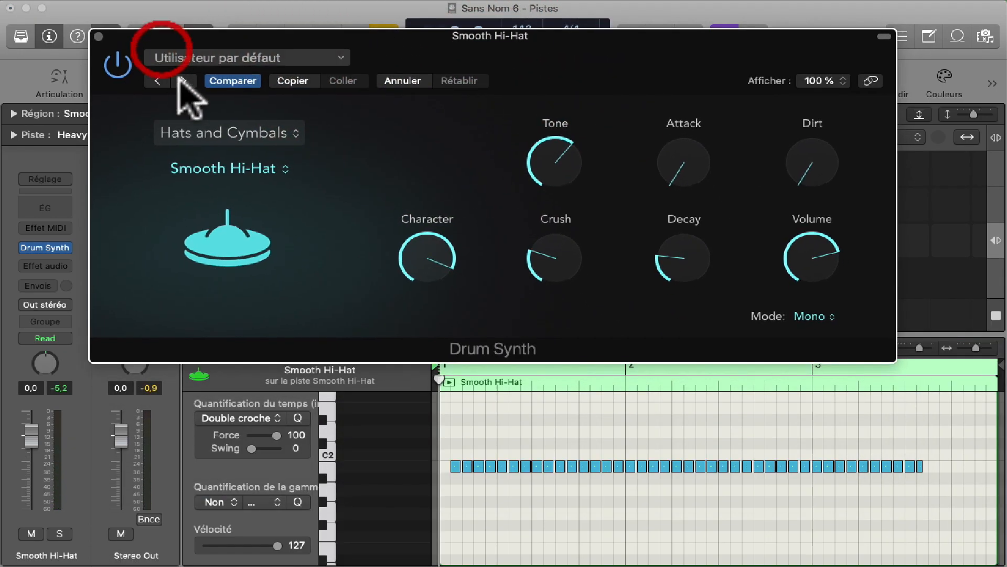
# Step: Shift all the hi-hat notes to the start of the cell and remove the surplus notes beyond its two bars
pyautogui.moveTo(451, 456); pyautogui.dragTo(727, 509)
pyautogui.hscroll(-5, 604, 498)
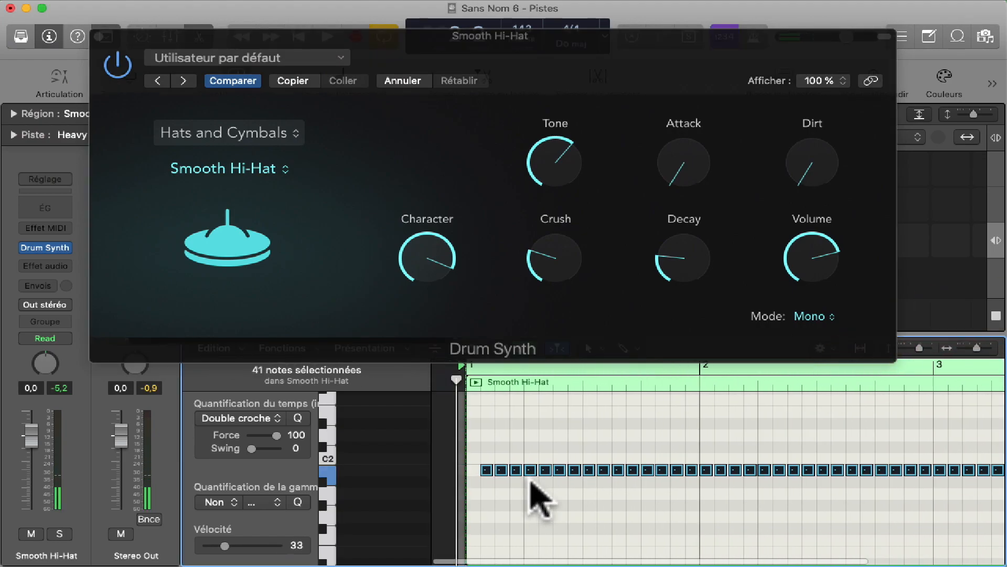
pyautogui.moveTo(462, 472); pyautogui.dragTo(442, 468)
pyautogui.moveTo(776, 450); pyautogui.dragTo(992, 533)
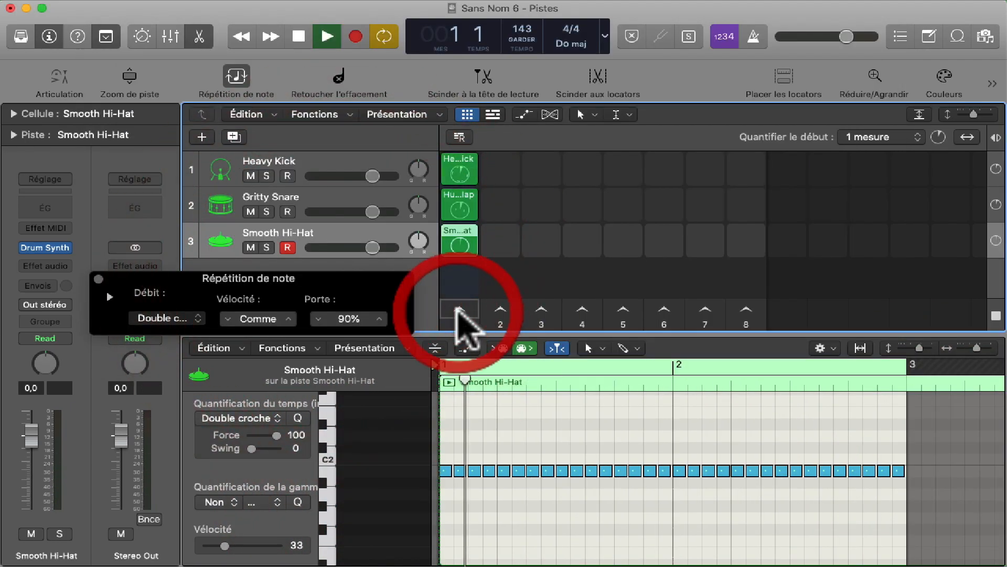
# Step: Play scene 1 to hear the kick, clap and hi-hat cells together, and stop playback
pyautogui.click(459, 309)
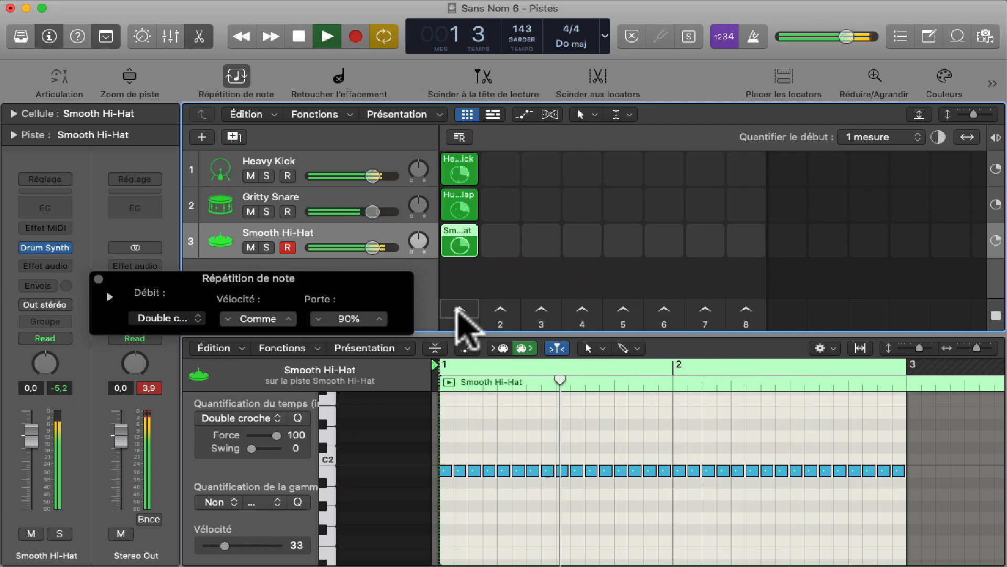
pyautogui.scroll(1, 513, 475)
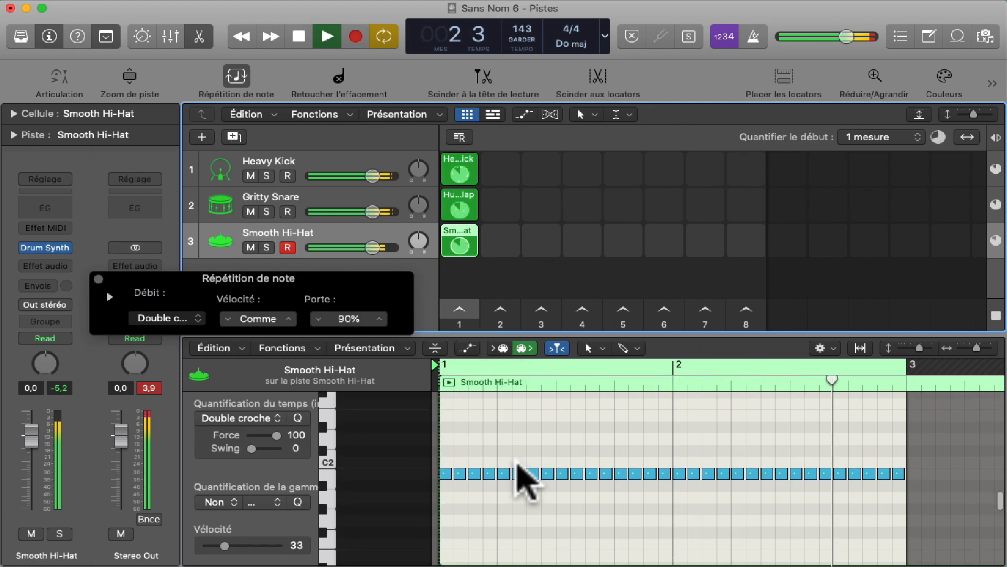
pyautogui.press('space')
pyautogui.scroll(3, 567, 535)
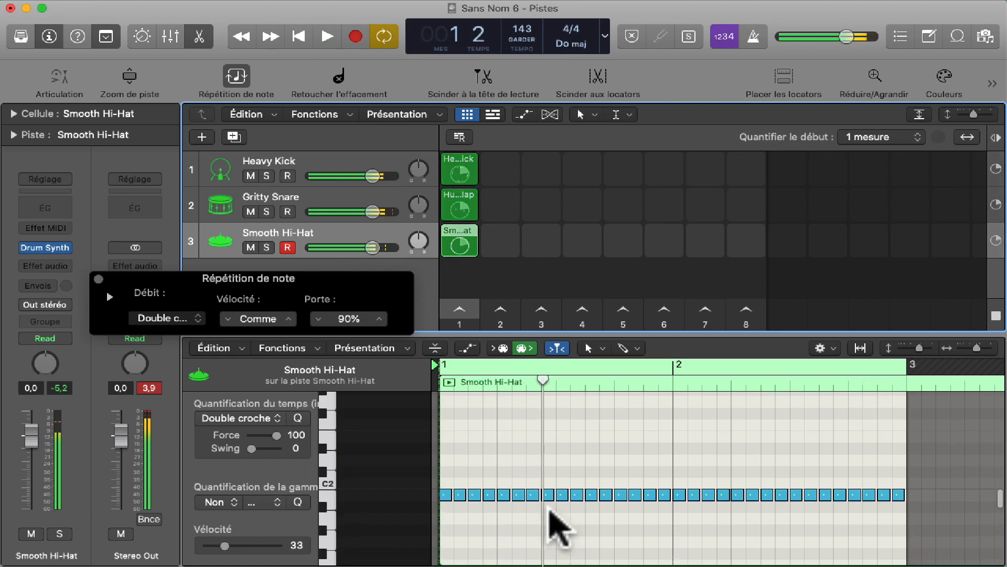
pyautogui.click(995, 316)
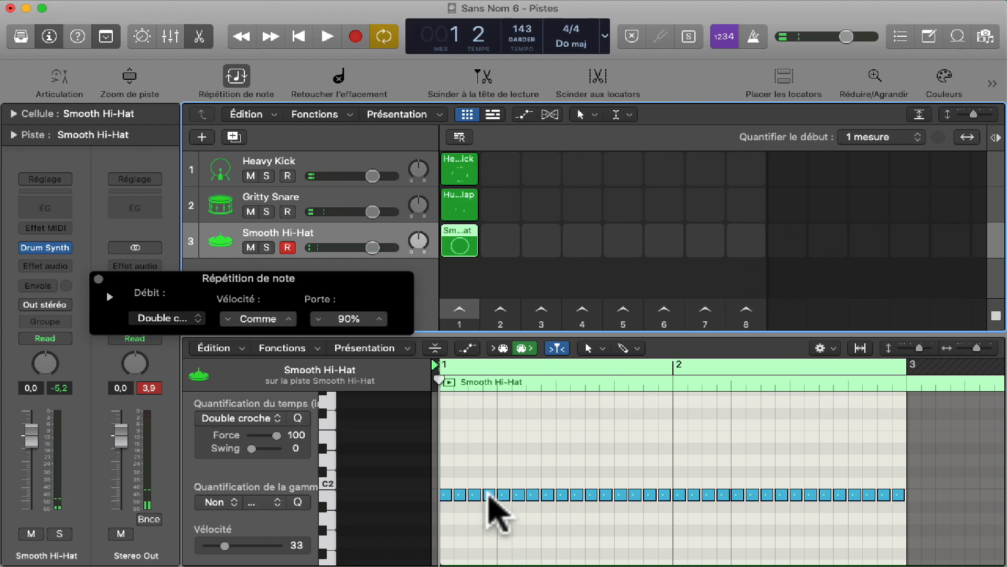
# Step: Select all the hi-hat notes in the cell, transpose them up to C3, and deselect them
pyautogui.scroll(-4, 490, 499)
pyautogui.scroll(2, 467, 488)
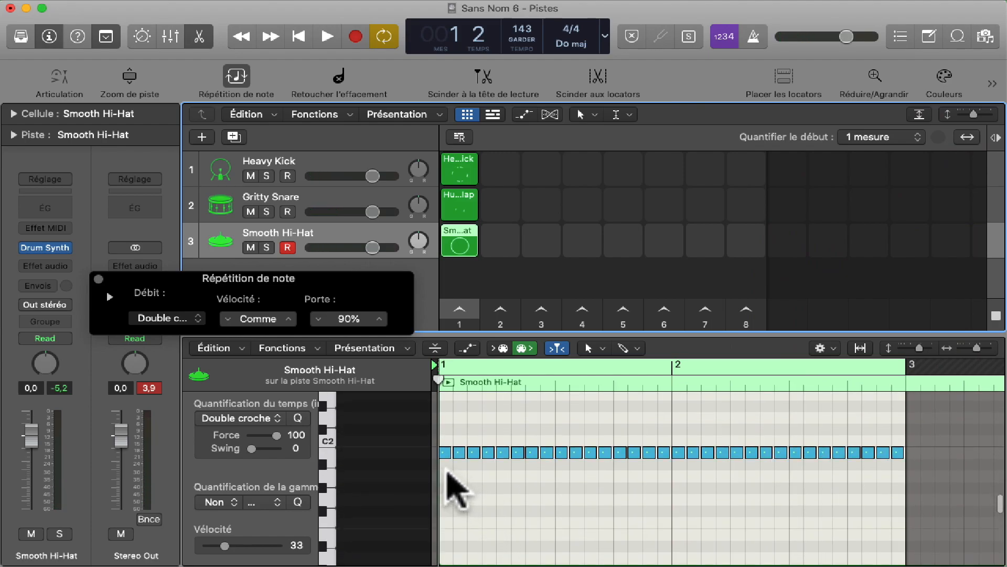
pyautogui.click(417, 456)
pyautogui.scroll(3, 438, 455)
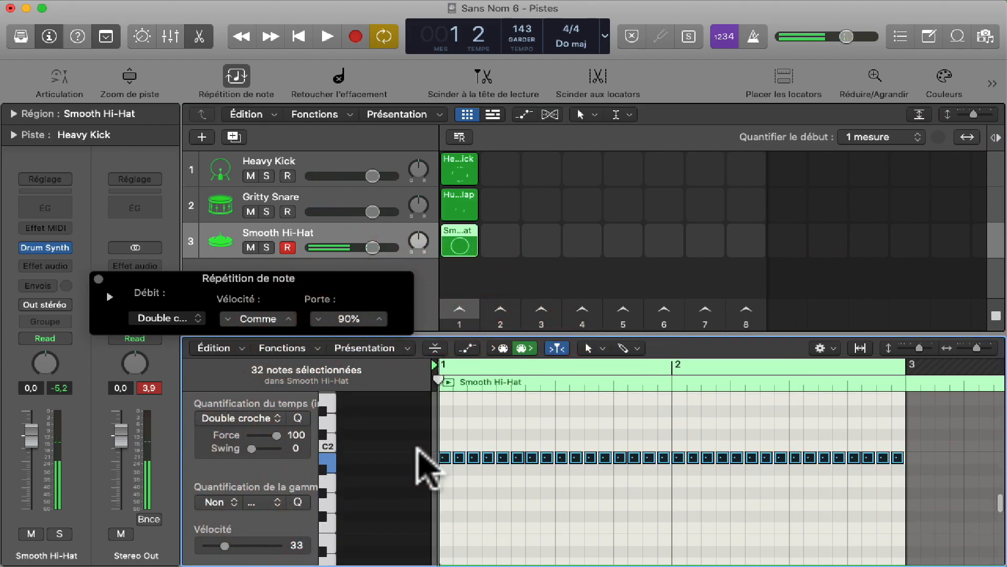
pyautogui.scroll(1, 451, 546)
pyautogui.moveTo(445, 543); pyautogui.dragTo(444, 395)
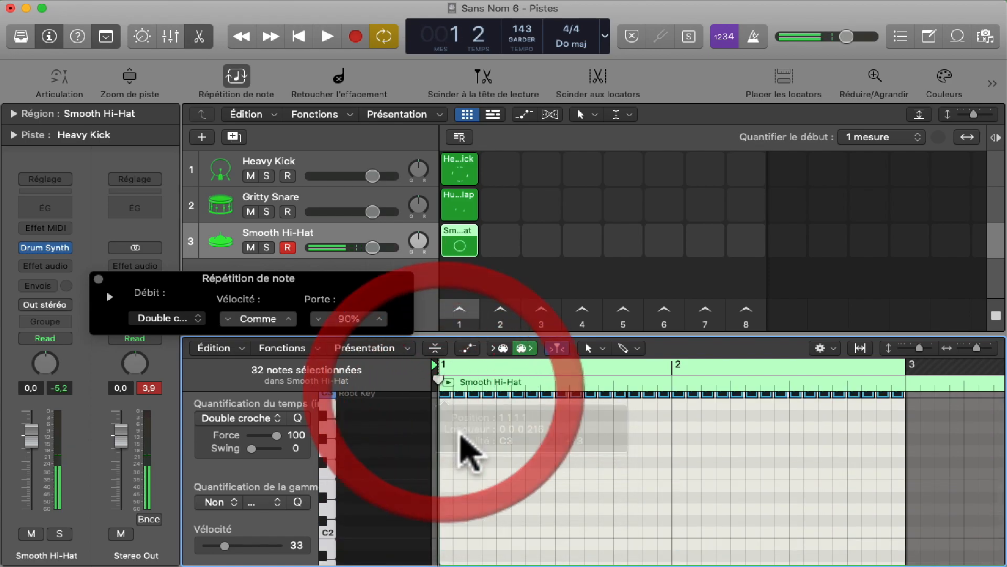
pyautogui.scroll(3, 460, 434)
pyautogui.click(445, 455)
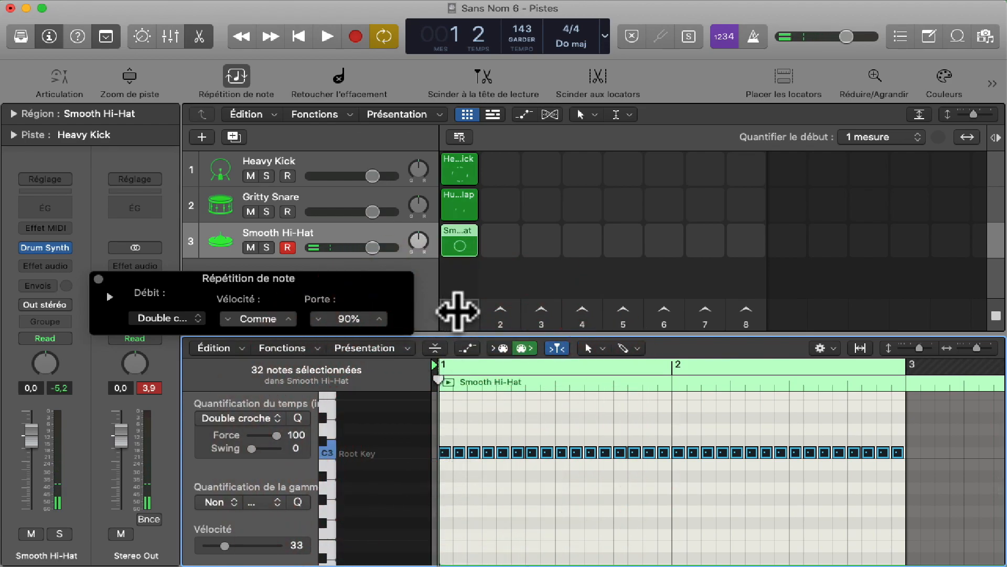
pyautogui.click(502, 444)
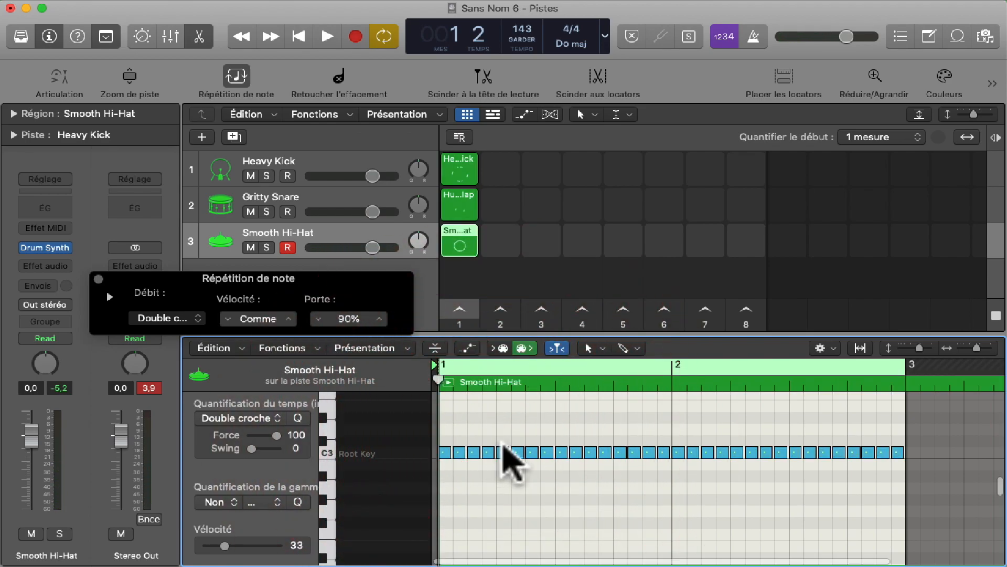
# Step: Play scene 1 again to check the edited hi-hat notes against the kick and clap, and stop the scene
pyautogui.scroll(5, 503, 444)
pyautogui.scroll(-2, 567, 440)
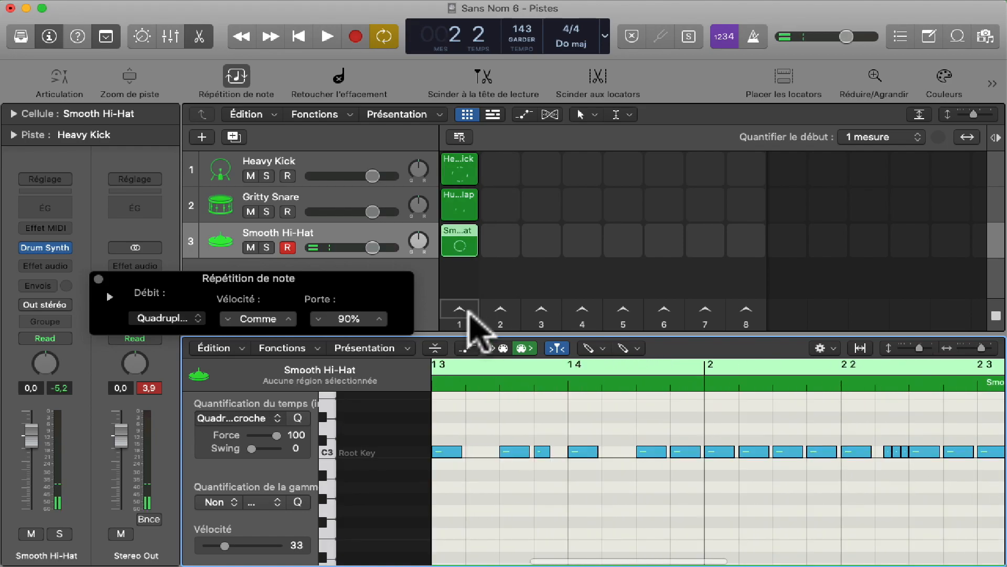
pyautogui.click(459, 311)
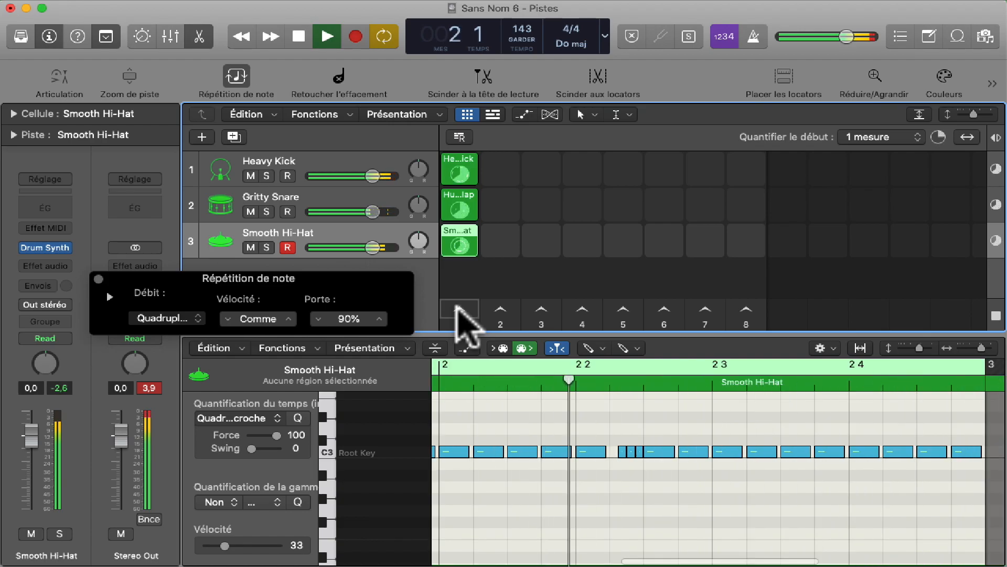
pyautogui.click(996, 315)
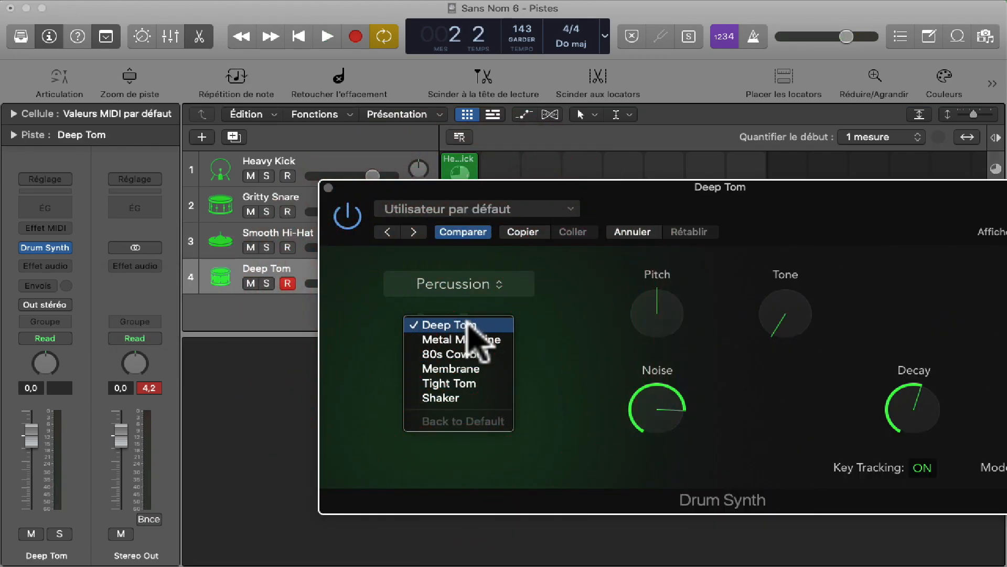
# Step: Choose Deep Tom from Percussion for the fourth track's Drum Synth, and close the plug-in window
pyautogui.click(468, 325)
pyautogui.moveTo(439, 194); pyautogui.dragTo(200, 168)
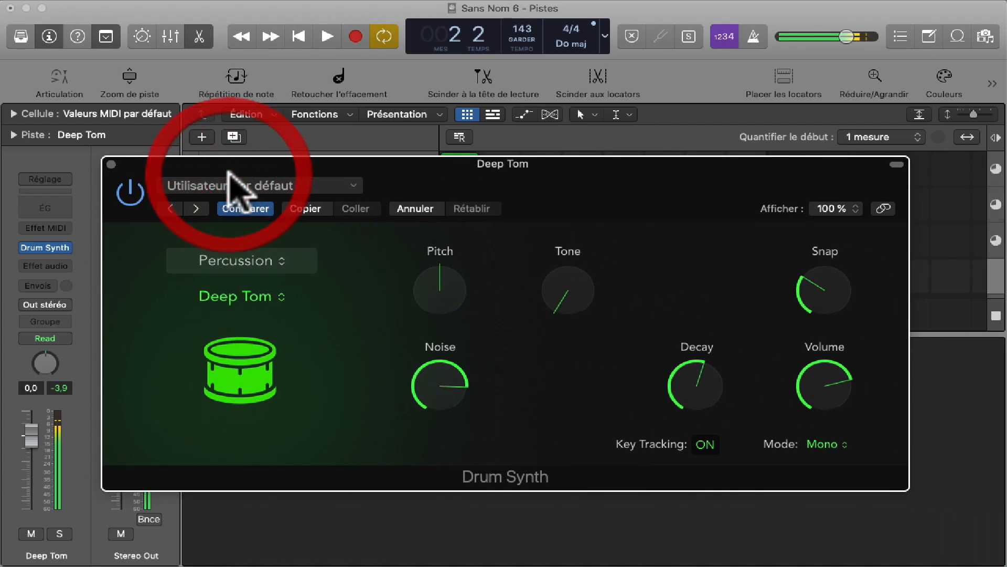
pyautogui.click(111, 164)
# Step: Create a pattern cell in the first slot of the Deep Tom track
pyautogui.click(462, 276)
pyautogui.keyDown('ctrl'); pyautogui.click(465, 274); pyautogui.keyUp('ctrl')
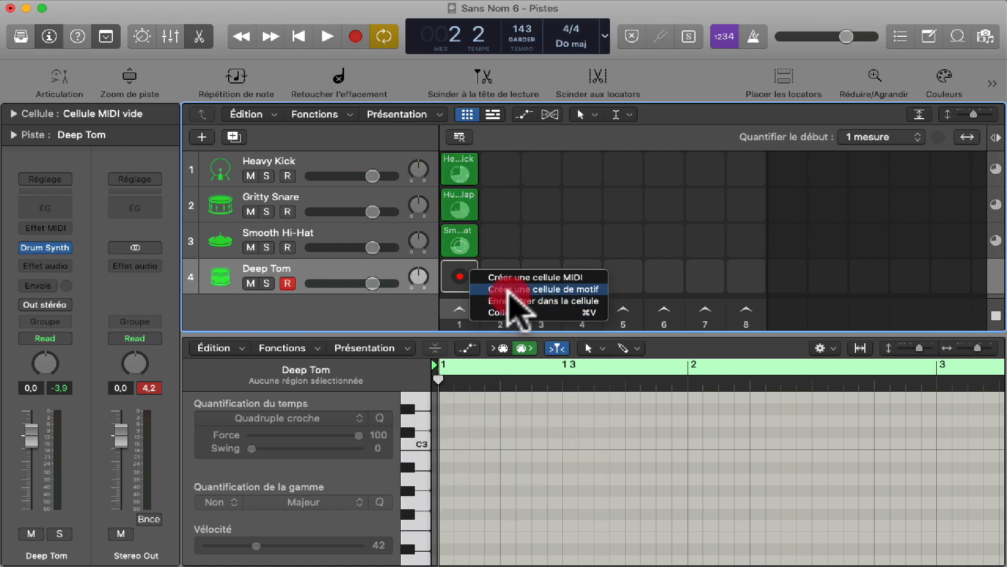
pyautogui.click(508, 290)
# Step: Toggle steps 2, 7, 8, 15 and 16 in the Root Key row of the Deep Tom pattern
pyautogui.click(497, 403)
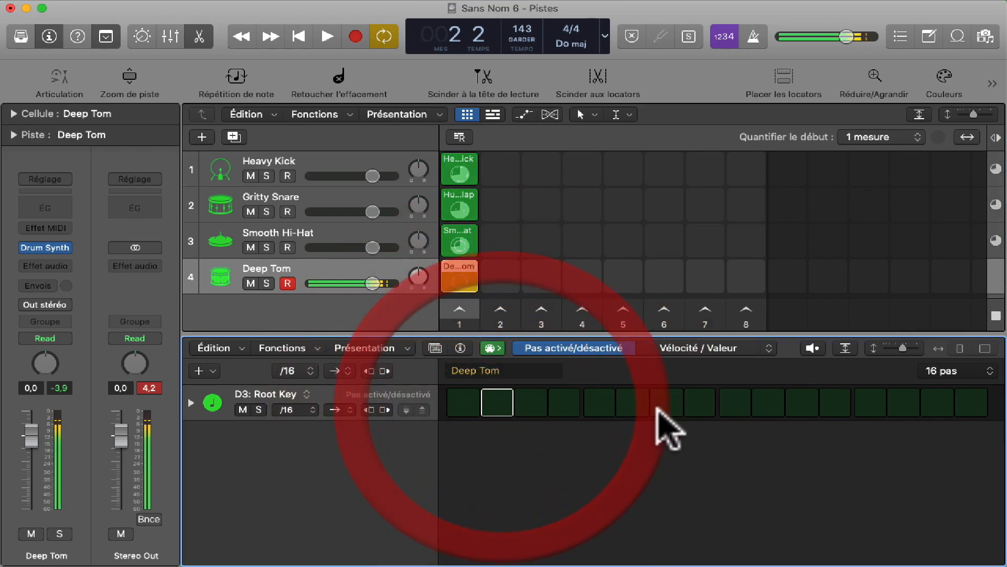
pyautogui.click(674, 412)
pyautogui.click(695, 406)
pyautogui.click(939, 406)
pyautogui.click(971, 409)
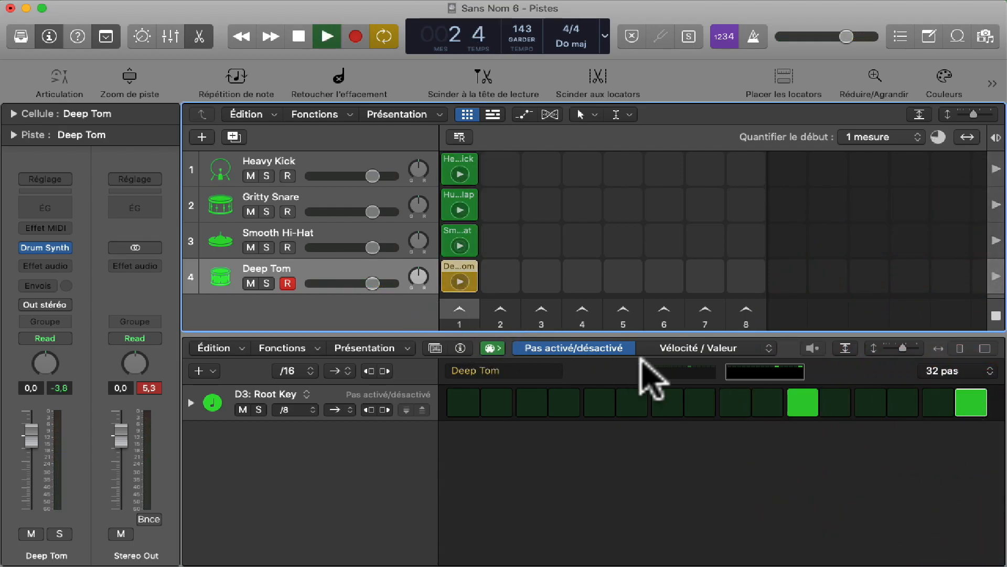
# Step: Check both pages of the 32-step Deep Tom pattern during playback, then stop and close the editor area
pyautogui.click(664, 373)
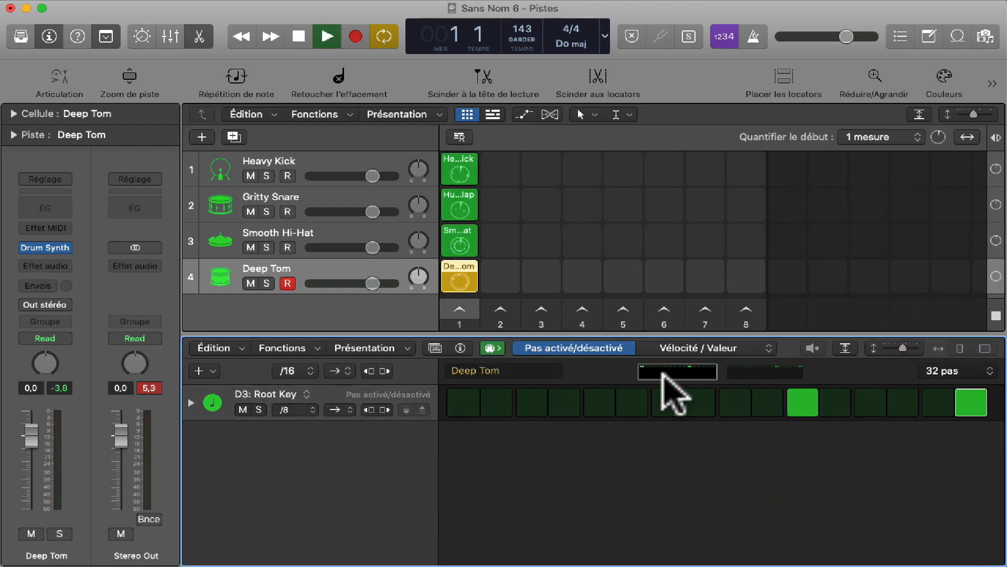
pyautogui.click(767, 371)
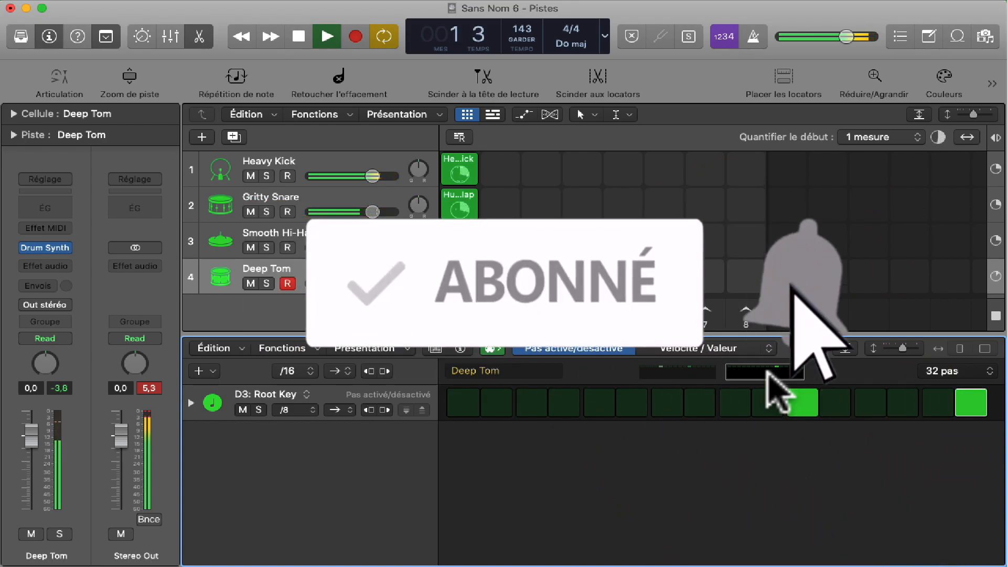
pyautogui.press('space')
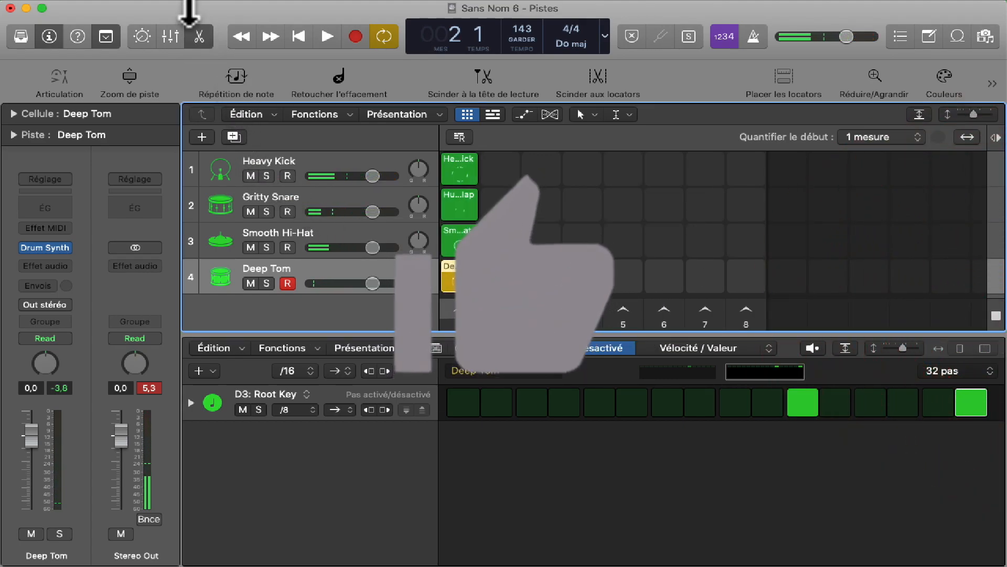
pyautogui.click(199, 36)
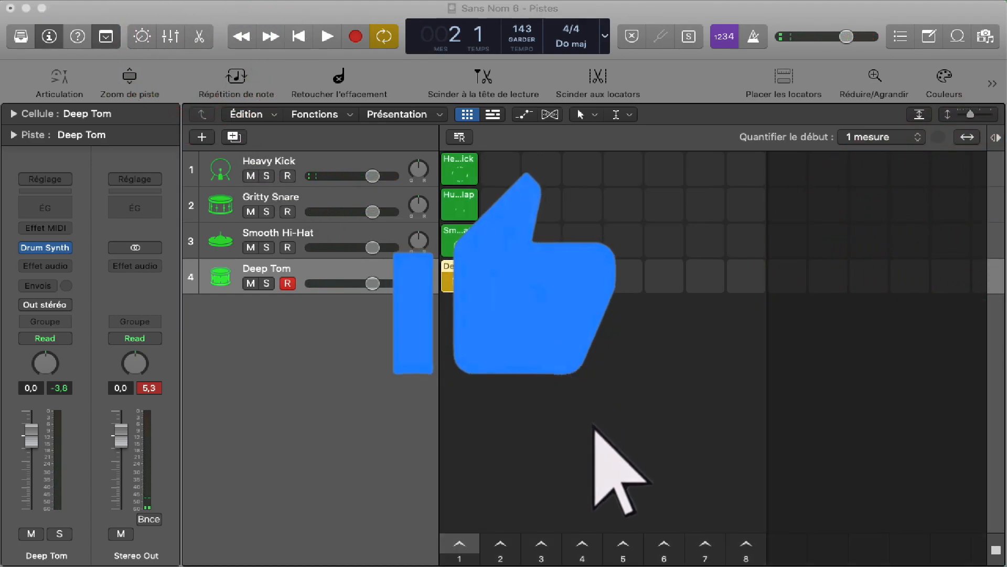